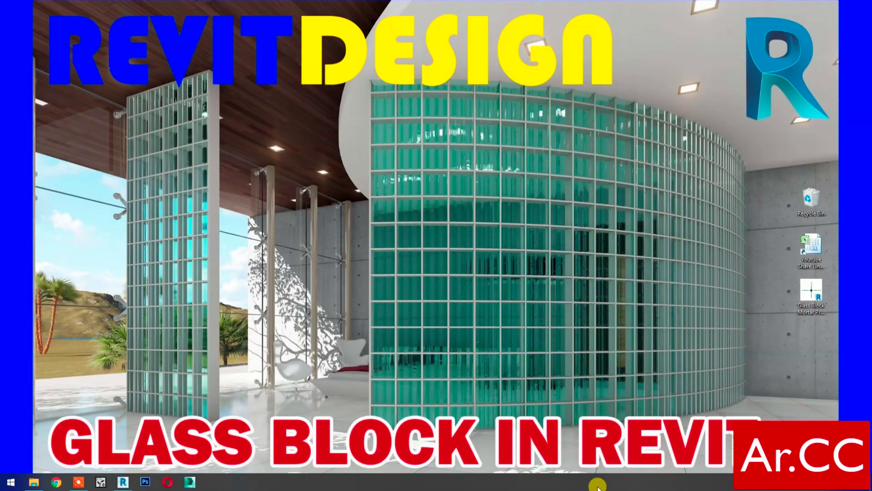
- Bring the Revit window showing the 102DesignTest bedroom 3D view to the front
left_click(124, 482)
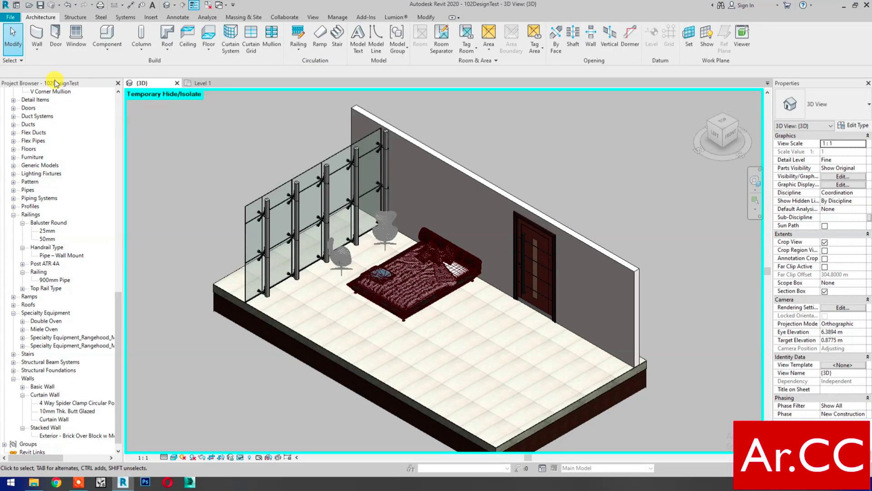
- Draw a center-ends arc Curtain Wall across the floor in front of the bed, then open File Explorer
left_click(36, 34)
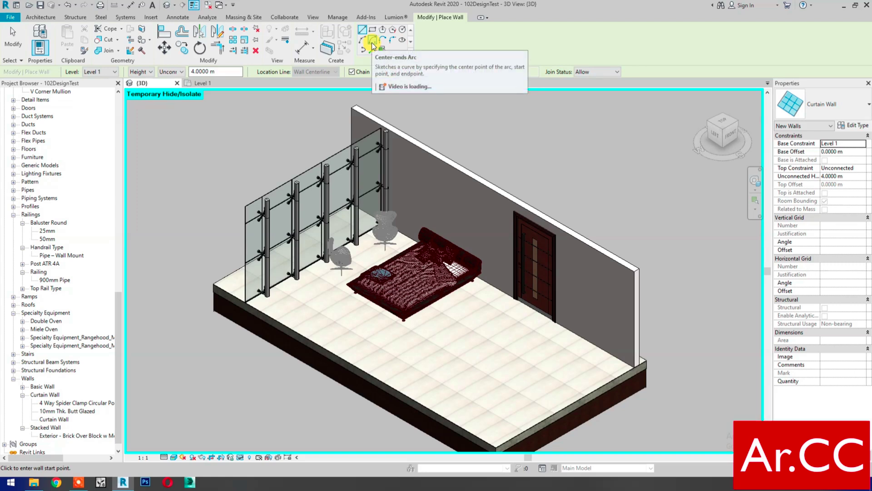
left_click(372, 42)
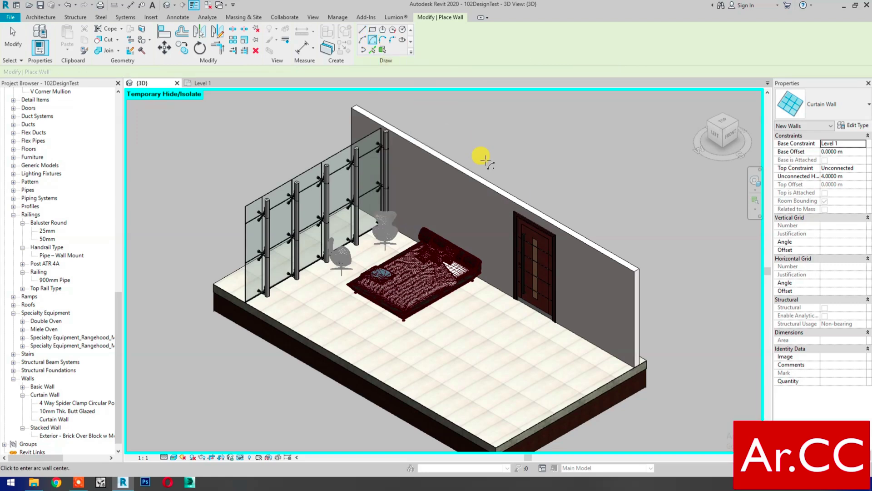
left_click(509, 167)
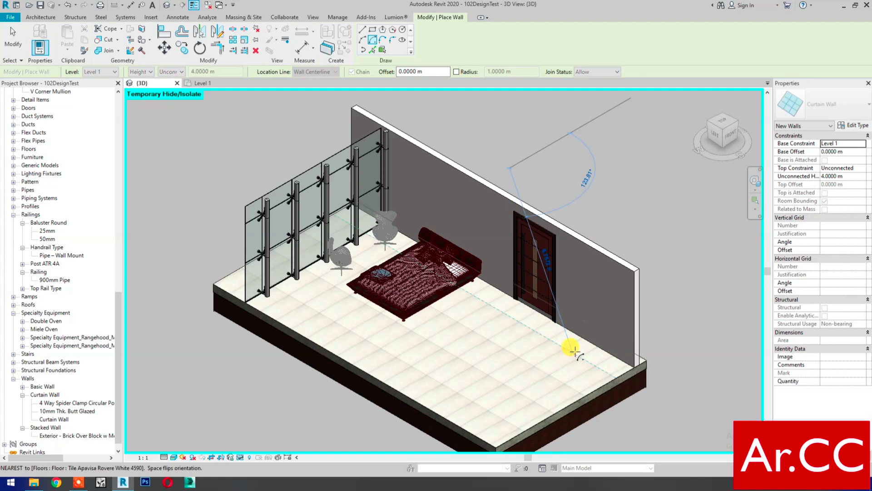
left_click(572, 350)
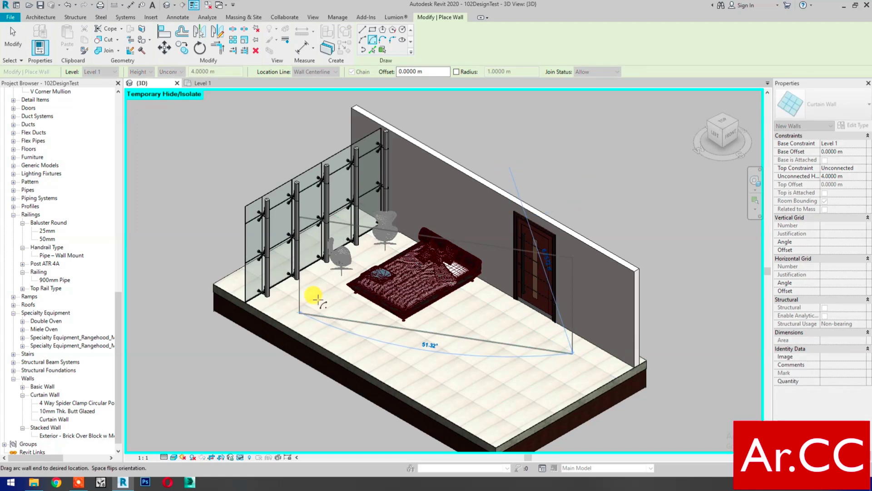
left_click(313, 298)
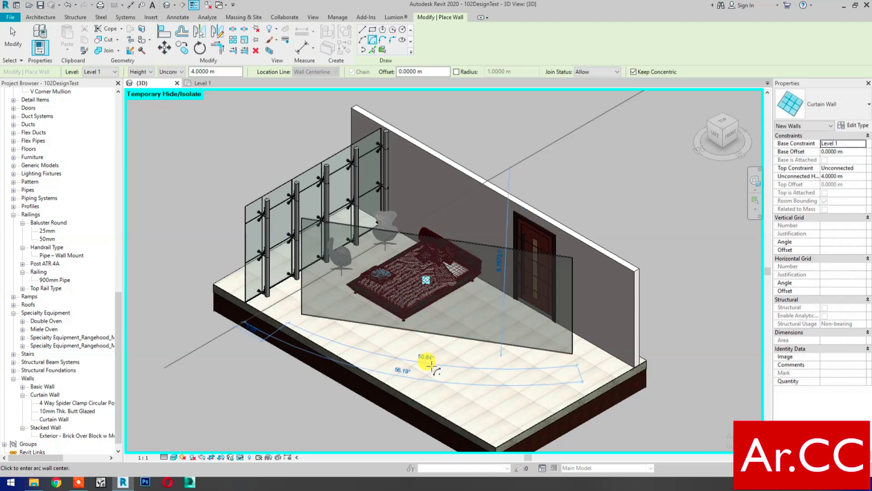
left_click(34, 483)
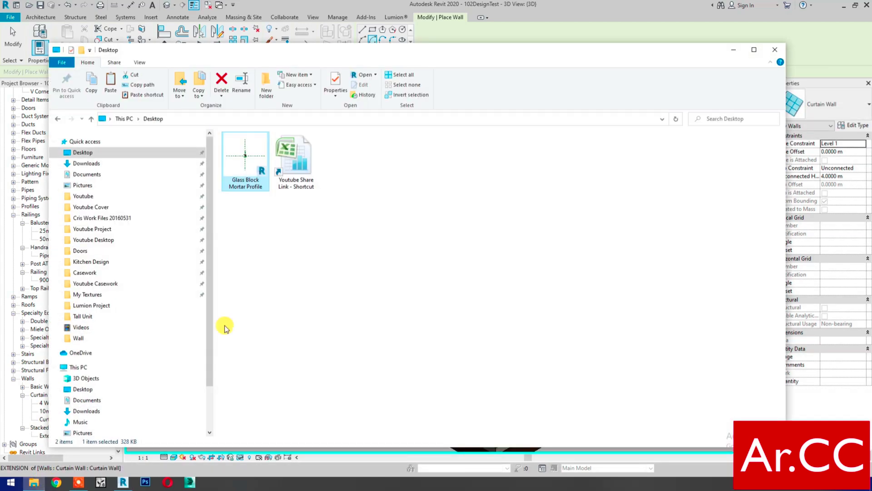
- Inspect the Glass Block Mortar Profile family (width 12, thickness 100), then return to the 3D view
double_click(257, 169)
scroll(438, 239, "up", 3)
scroll(445, 226, "up", 3)
scroll(448, 259, "up", 2)
scroll(447, 259, "down", 2)
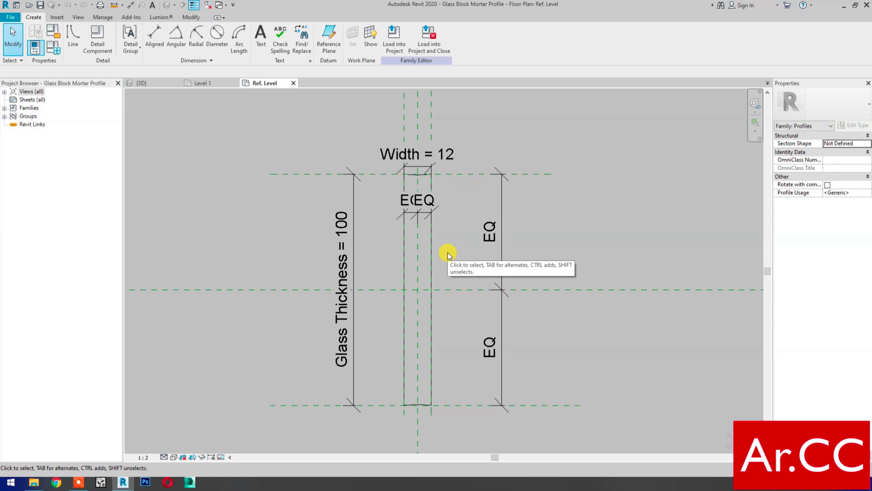
left_click(438, 54)
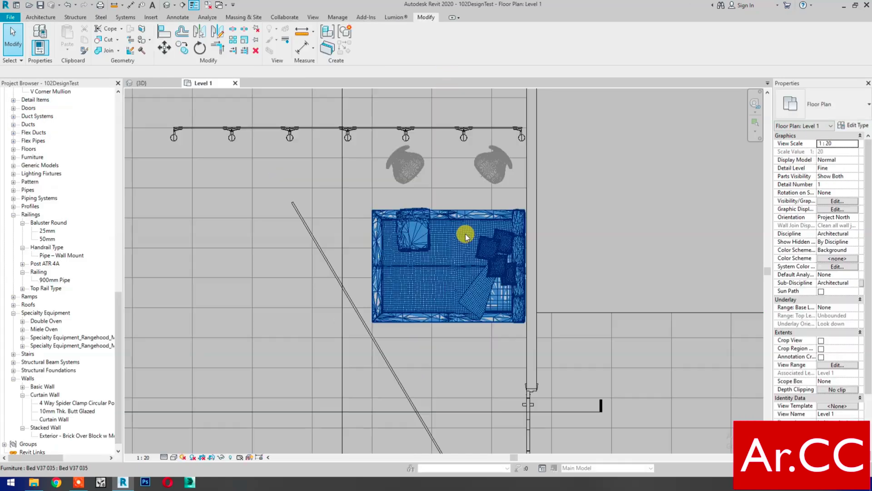
left_click(141, 83)
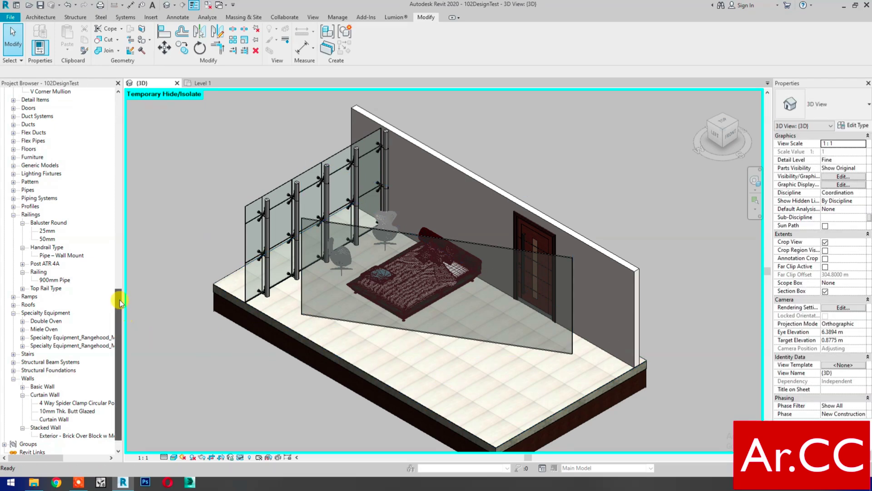
left_click_drag(121, 296, 124, 220)
- Duplicate the Glazed system panel type and name the copy 'Glass Block'
left_click(58, 181)
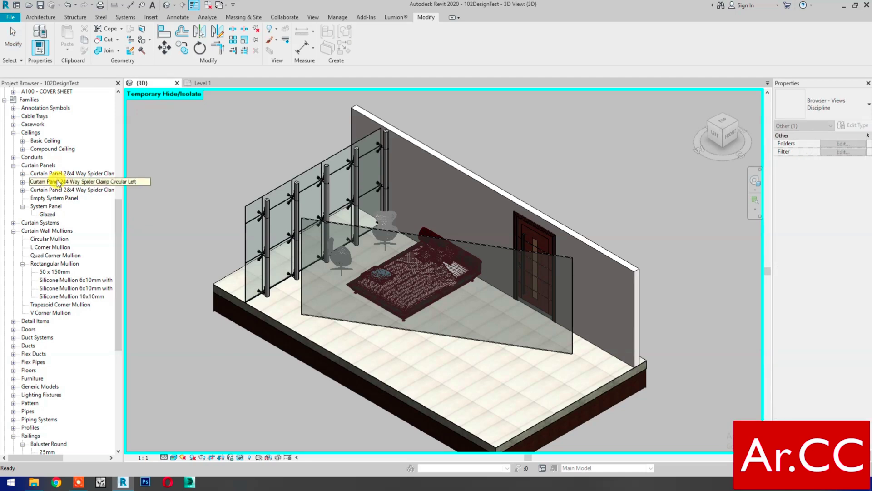
left_click(48, 215)
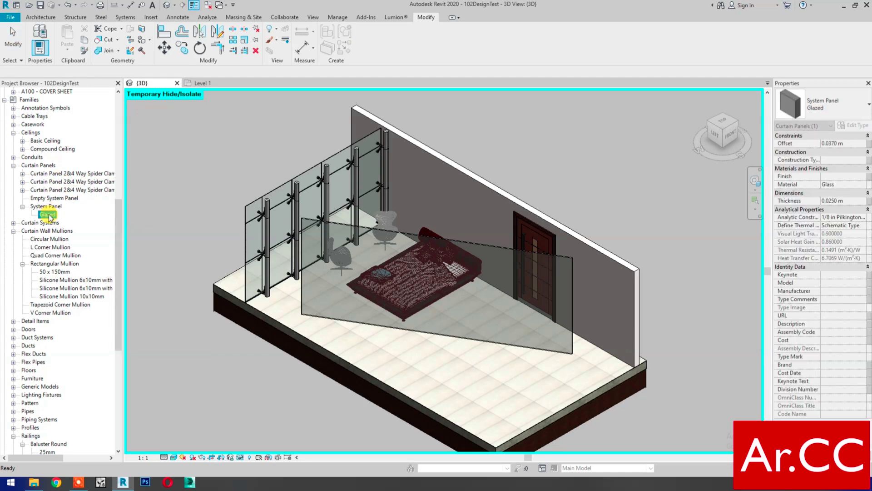
right_click(48, 218)
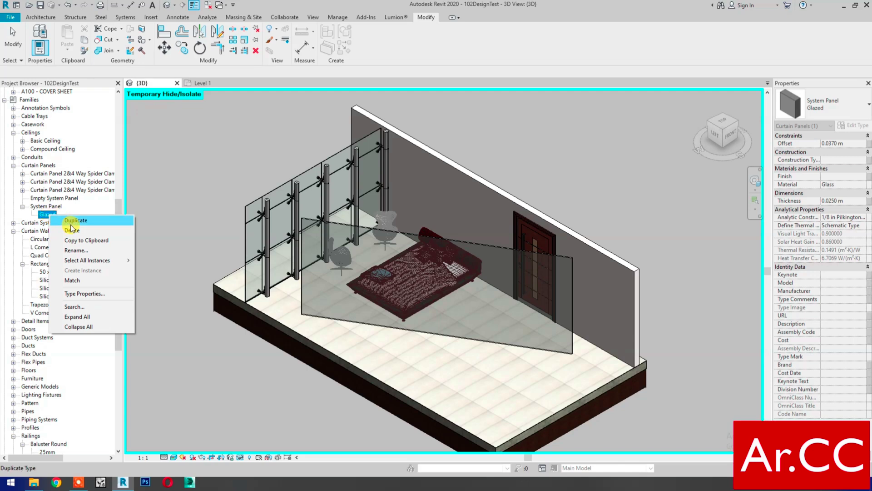
left_click(75, 221)
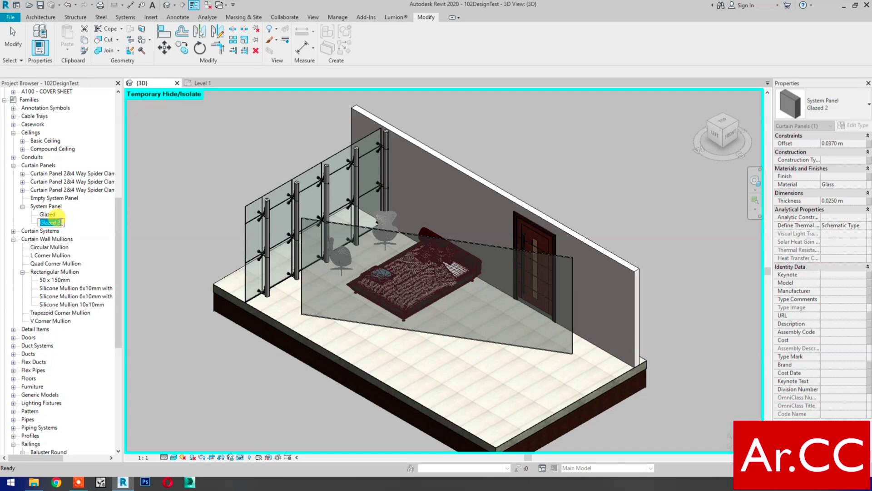
left_click_drag(60, 222, 39, 226)
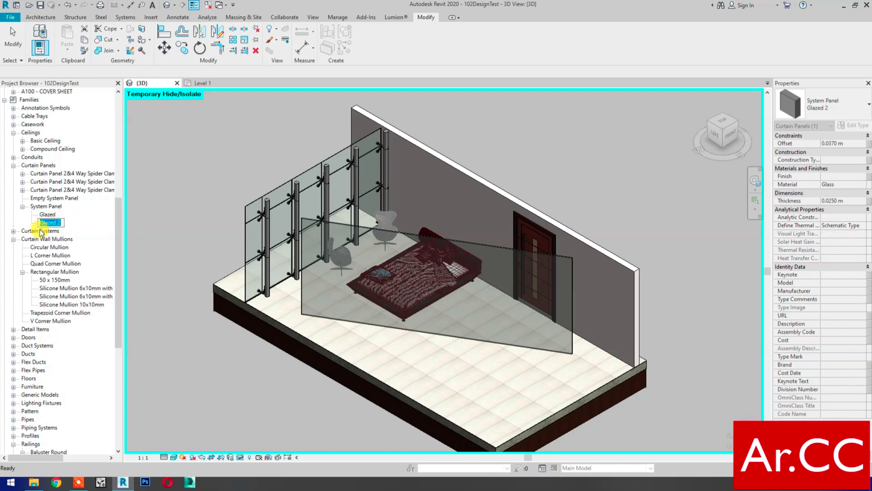
type("Glass")
type(" Block")
left_click(174, 209)
- Set the Glass Block panel type's Offset to 0 and Thickness to 0.1 m
double_click(53, 214)
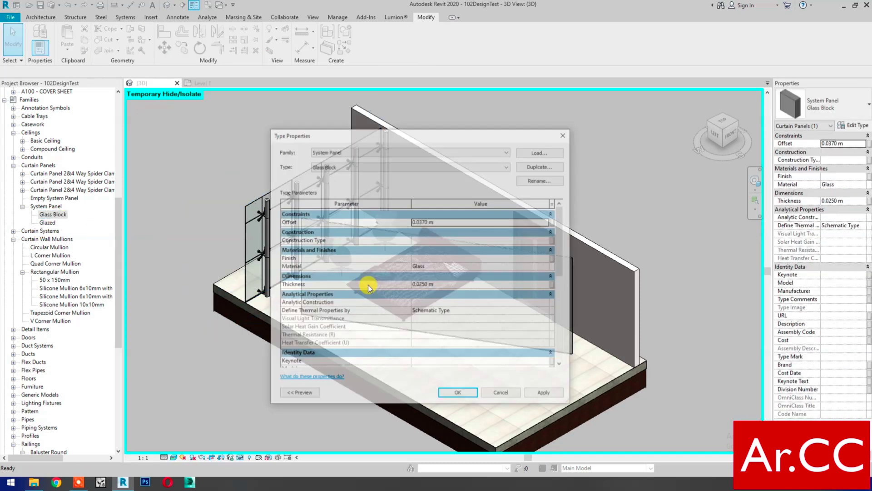
double_click(447, 225)
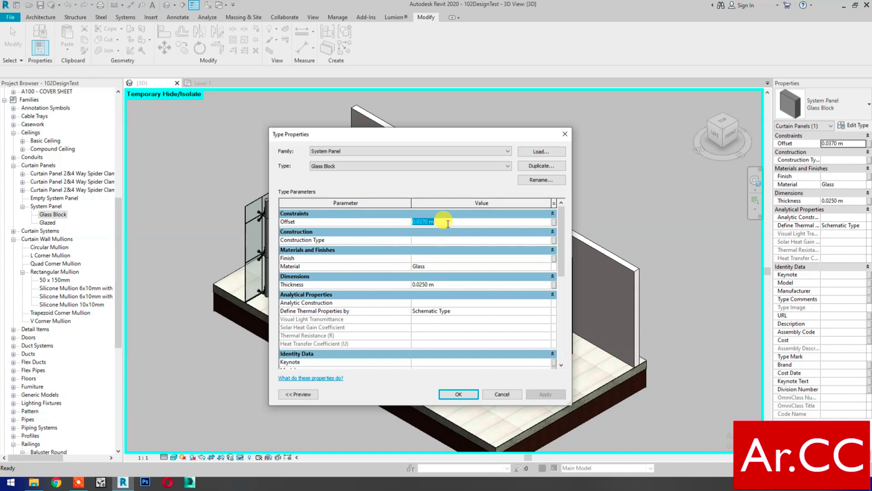
type("0")
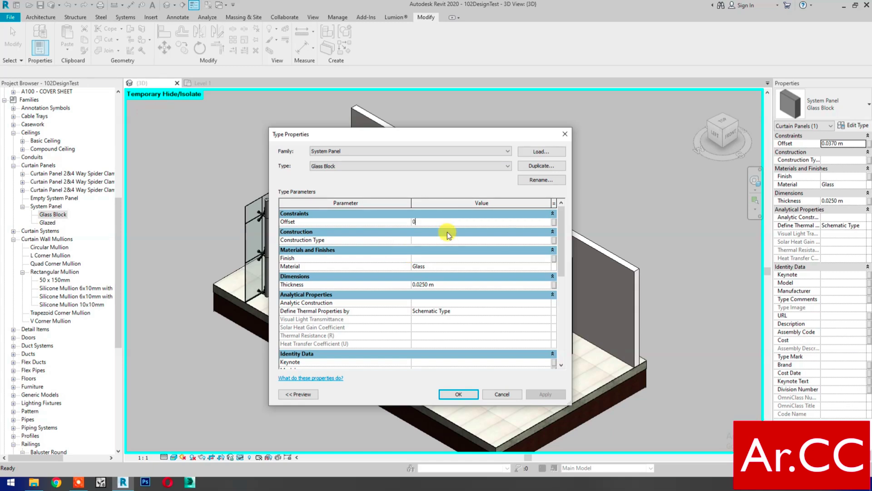
left_click(452, 283)
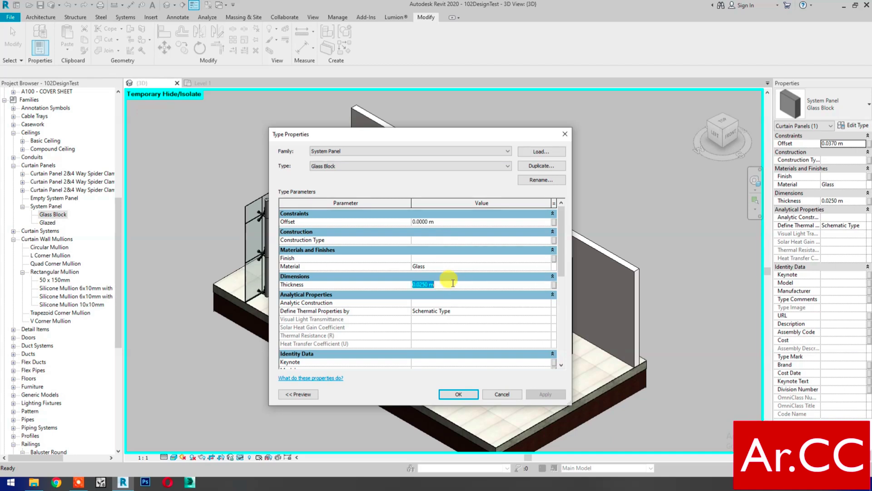
type(".1")
left_click(461, 395)
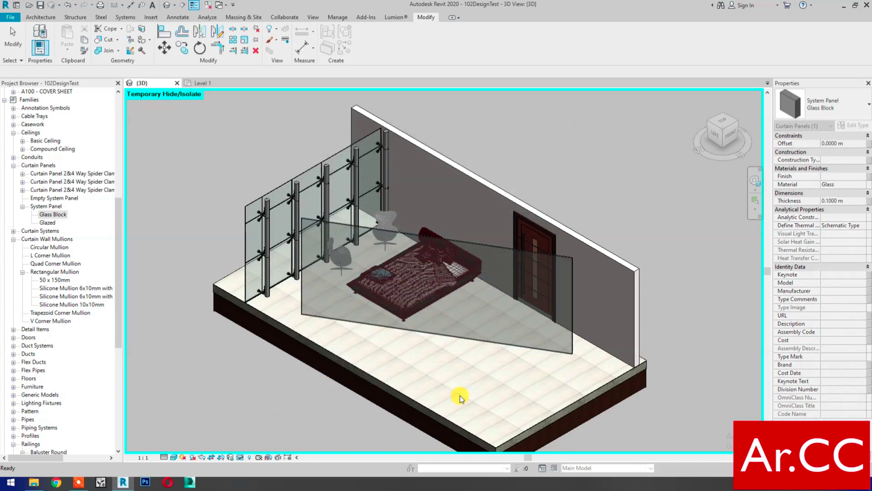
- Set the curved curtain wall's curtain panel type to Glass Block
left_click(483, 246)
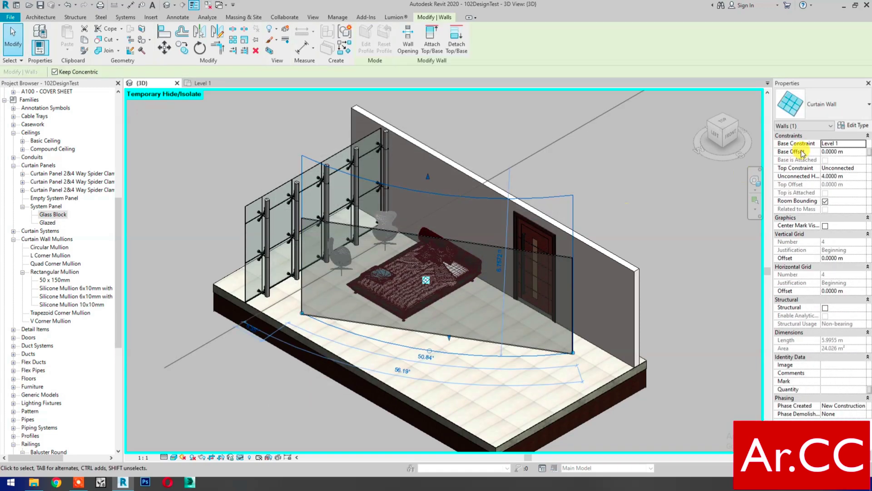
left_click(857, 127)
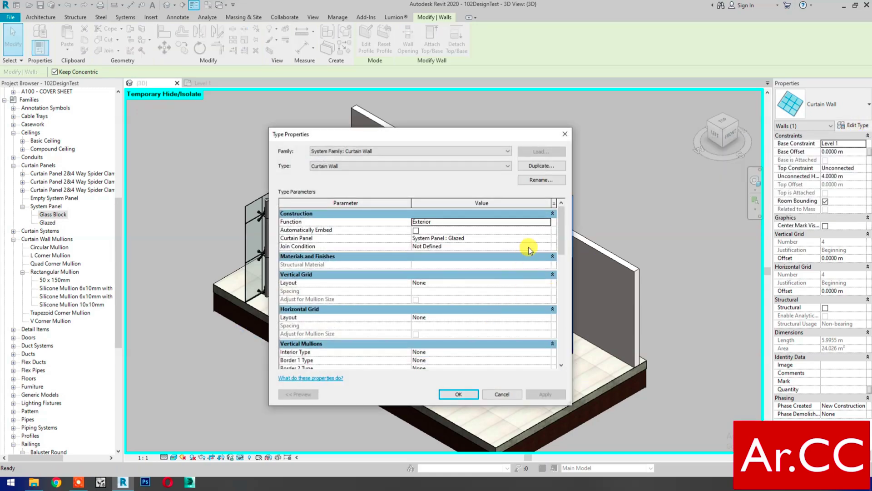
left_click(546, 239)
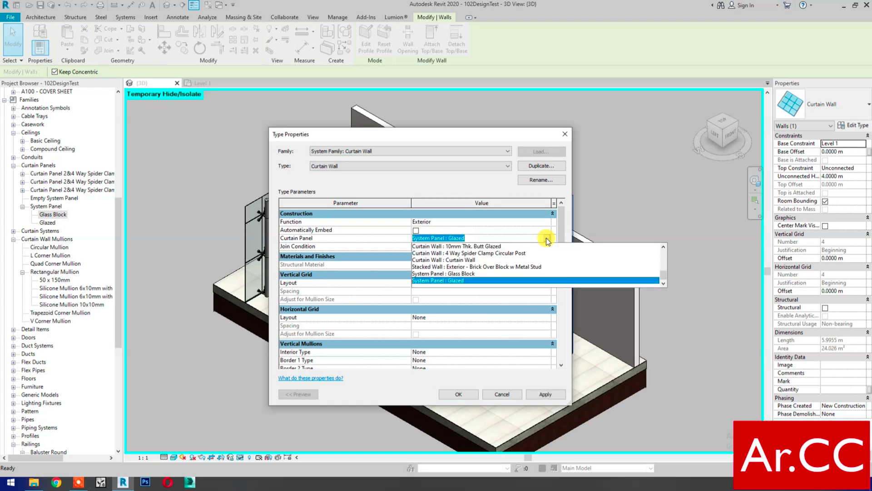
left_click(463, 273)
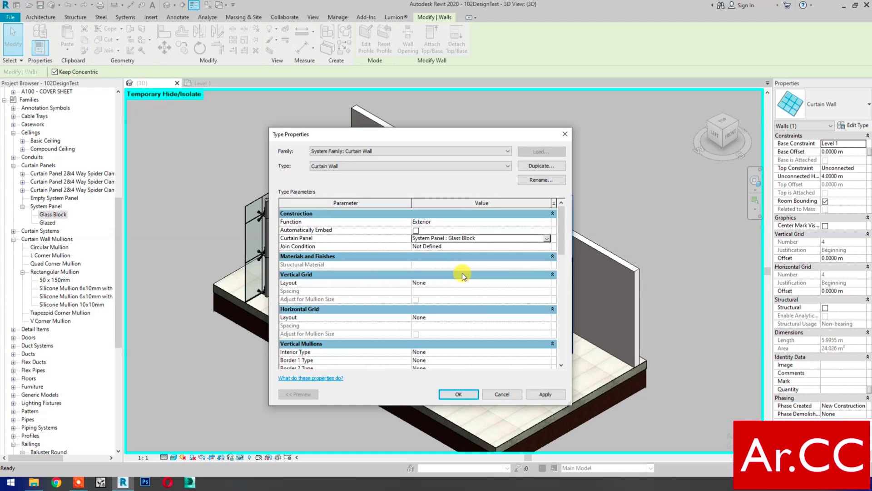
- Set vertical and horizontal grid layouts to Fixed Distance with 0.2 m spacing
left_click(548, 283)
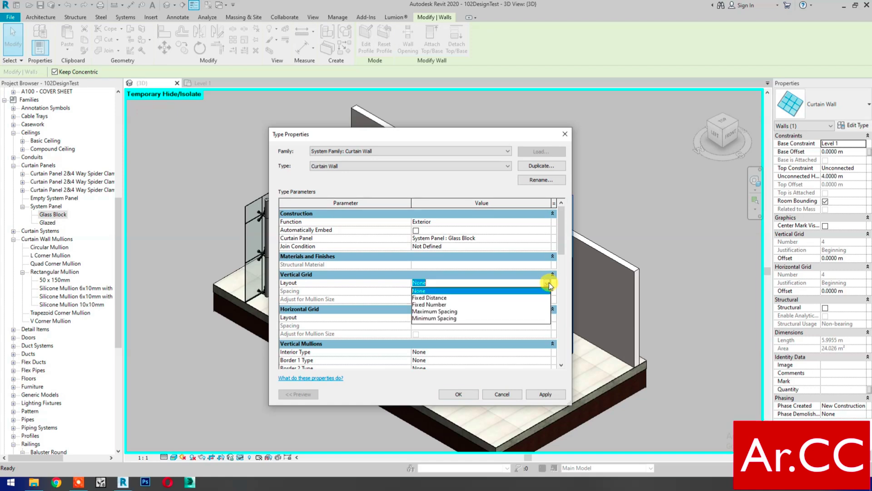
left_click(459, 298)
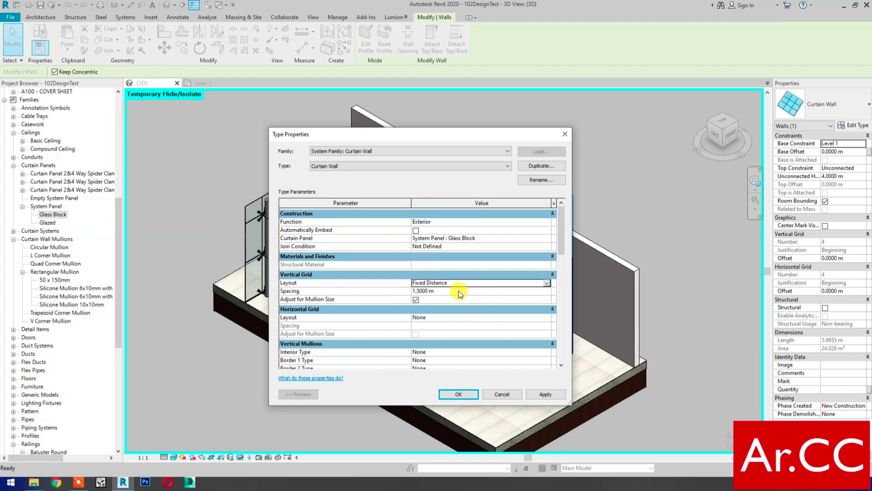
left_click(459, 291)
key("BackSpace")
type("2")
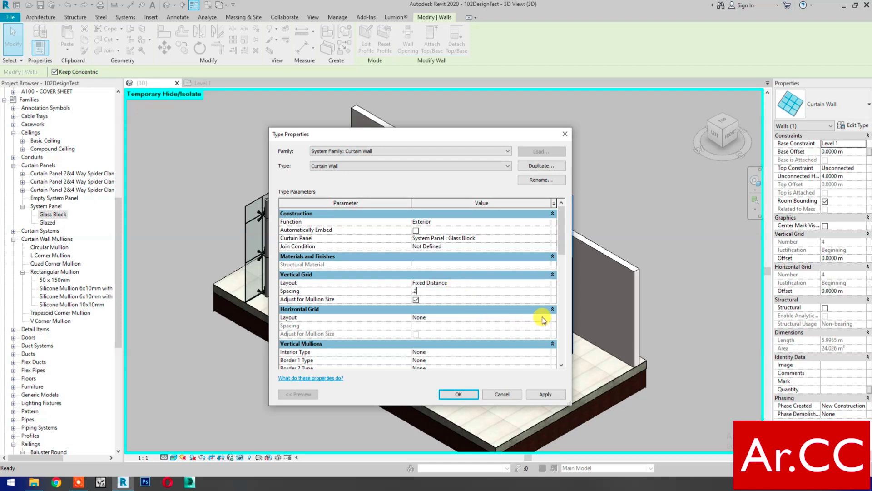
left_click(545, 318)
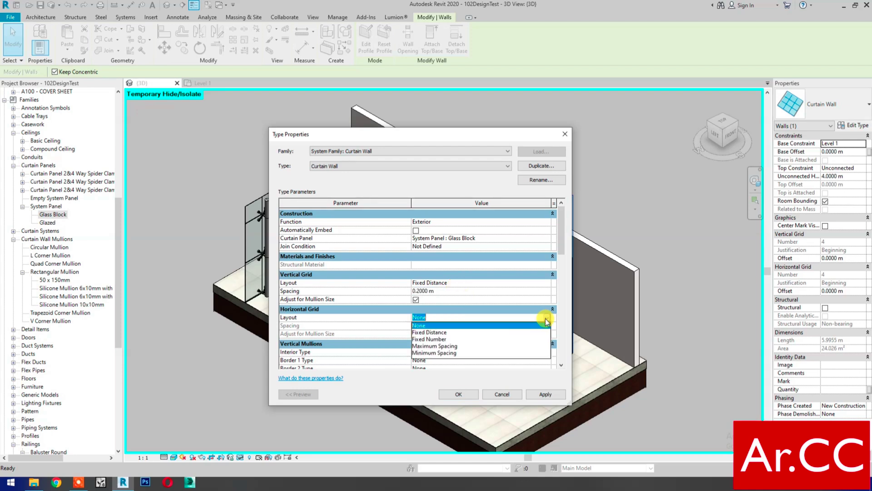
left_click(442, 334)
left_click(452, 326)
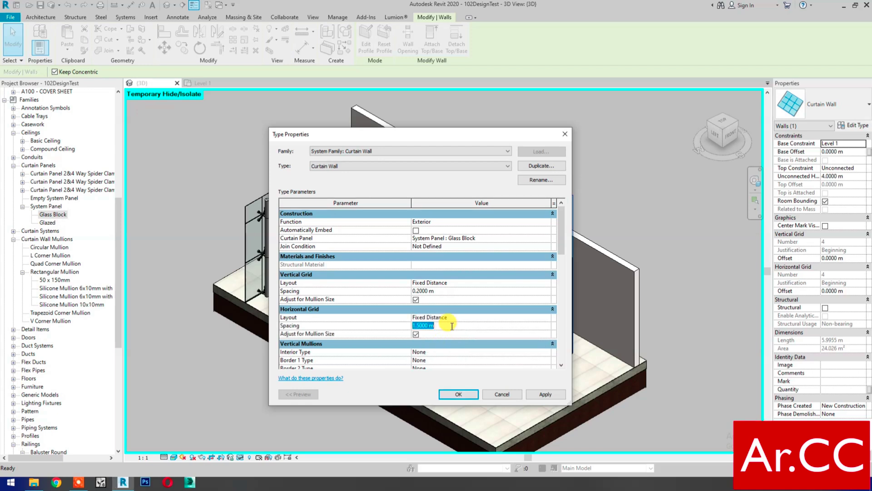
type(".2")
left_click_drag(560, 237, 562, 256)
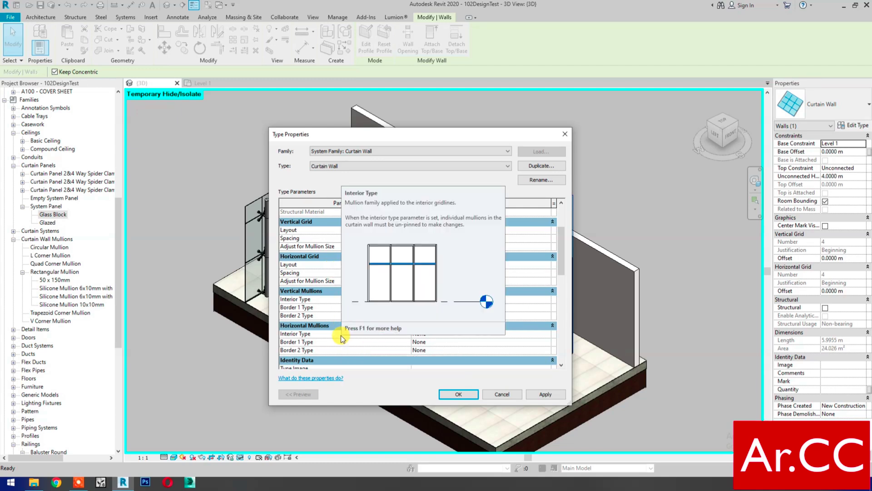
left_click(537, 395)
left_click(455, 395)
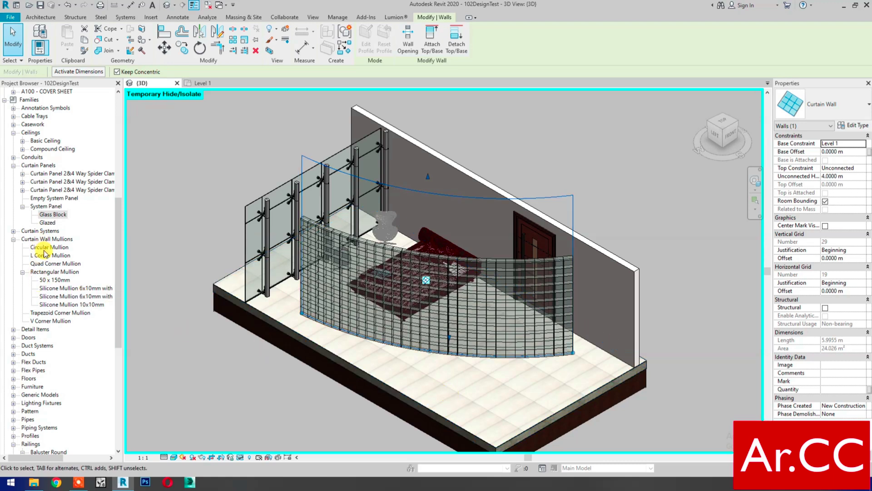
- Duplicate the 50 x 150mm mullion type and name it 'Mortar 12x100mm'
left_click(49, 280)
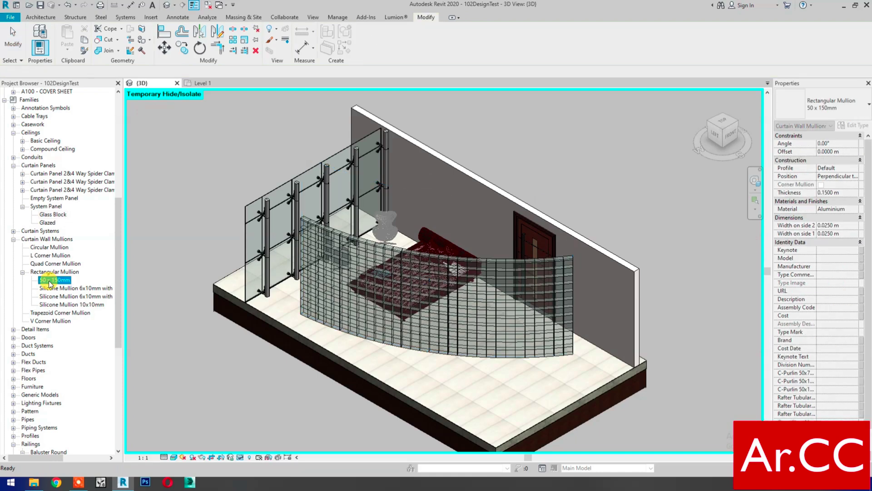
right_click(49, 281)
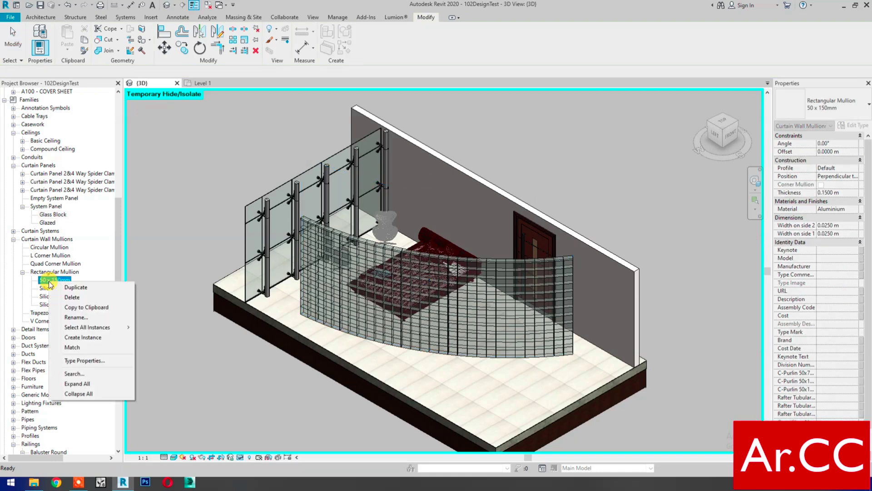
left_click(75, 288)
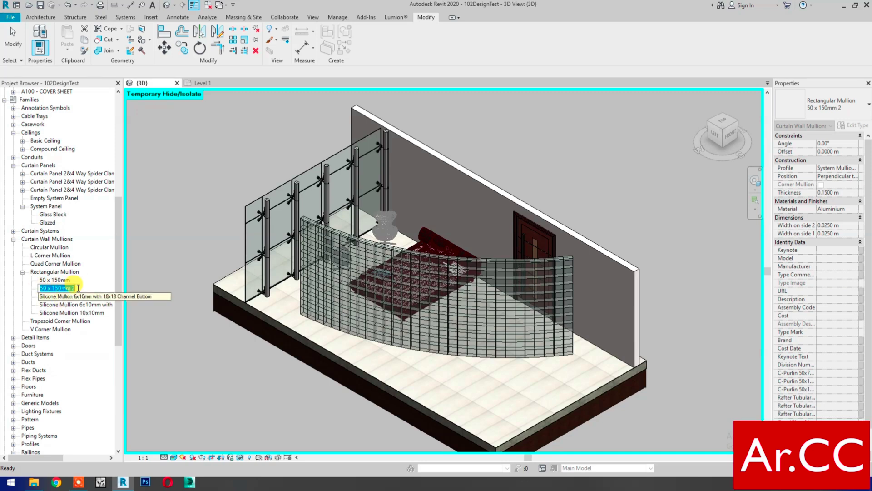
key("BackSpace")
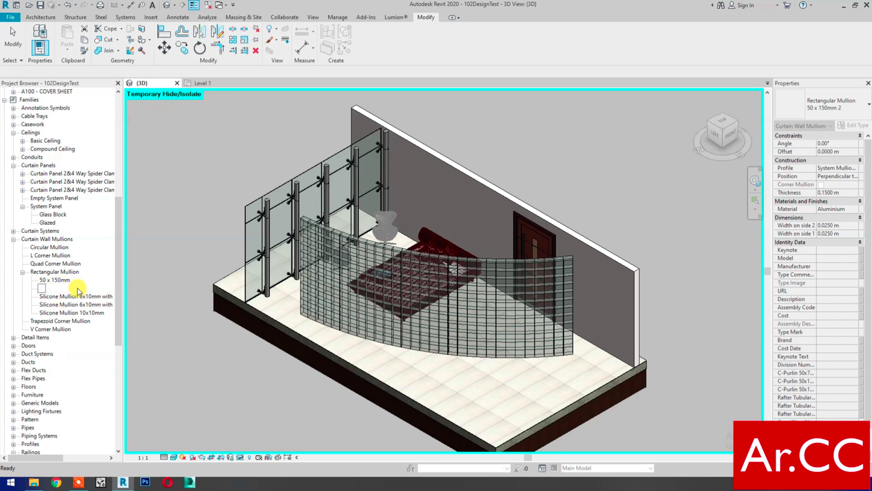
type("Mortar")
type(" 12x100mm")
key("Return")
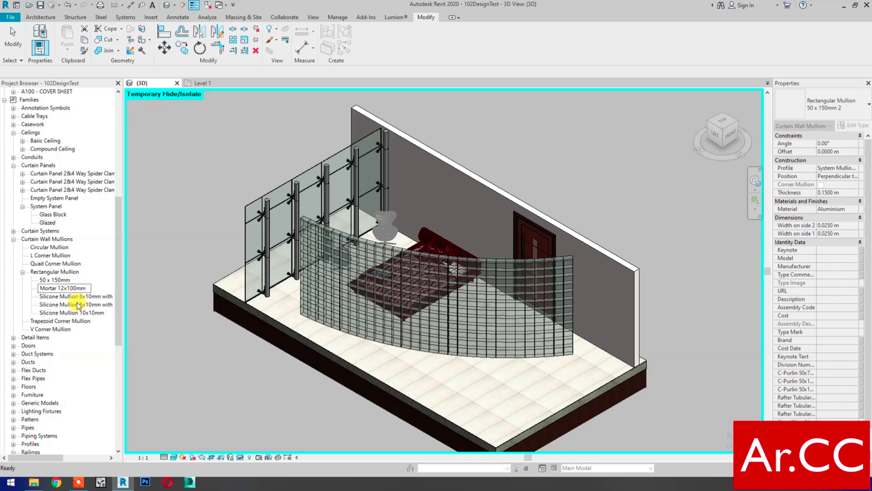
- Open the Type Properties of the Mortar 12x100mm mullion type
left_click(75, 305)
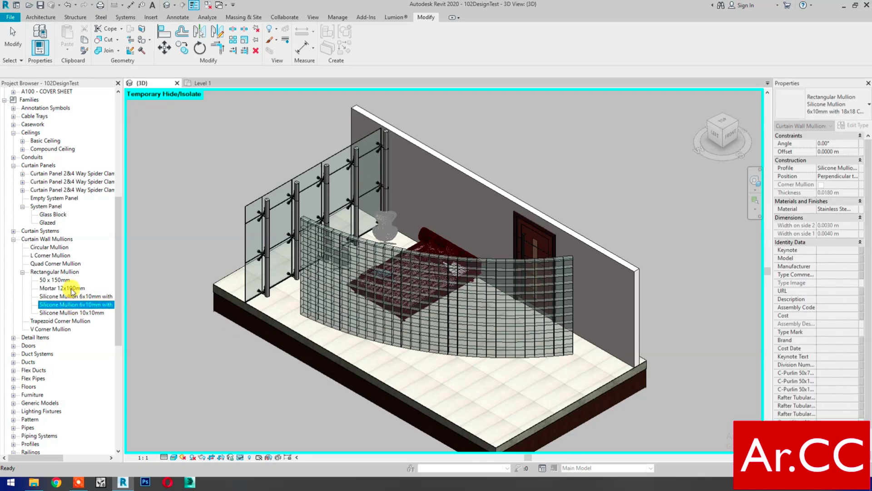
left_click(73, 289)
double_click(74, 289)
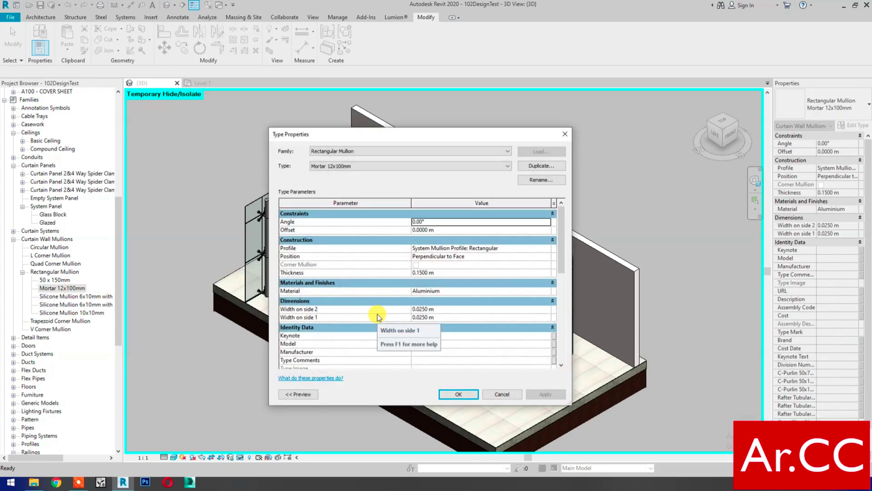
- Set the mullion Profile to Glass Block Mortar Profile
left_click(549, 249)
left_click(550, 250)
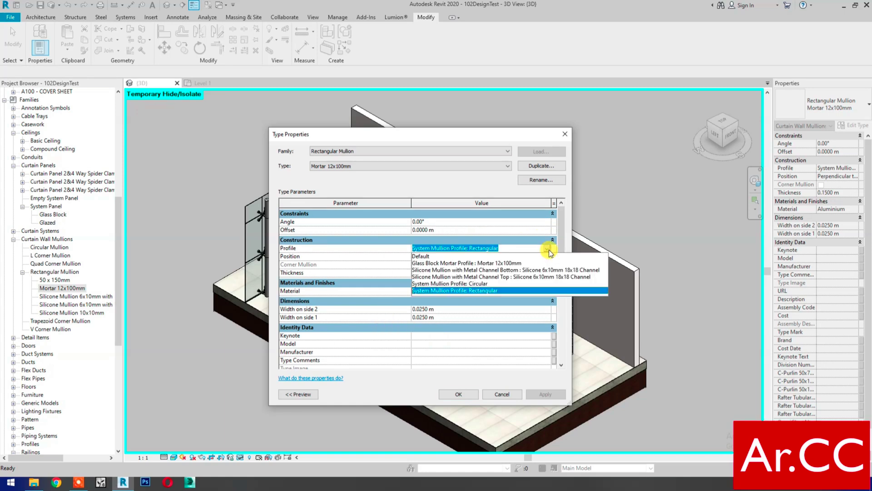
left_click(500, 264)
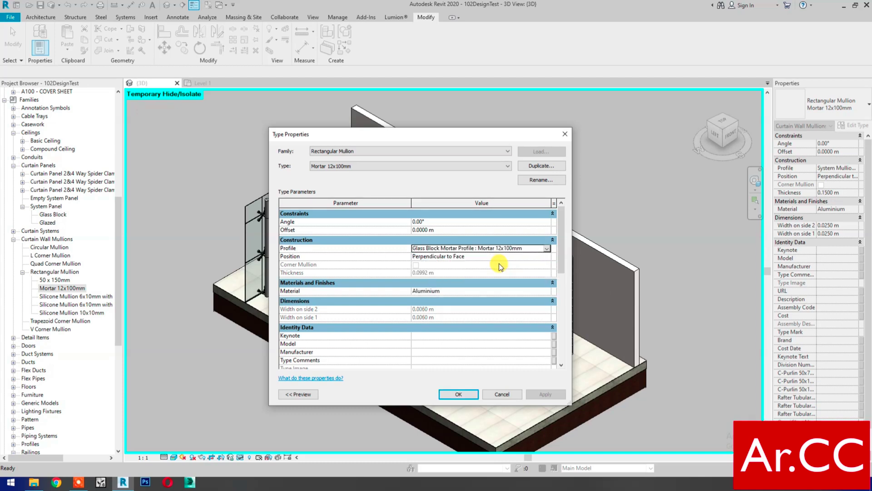
- Add the Plaster material from the AEC Materials library to the project
left_click(513, 291)
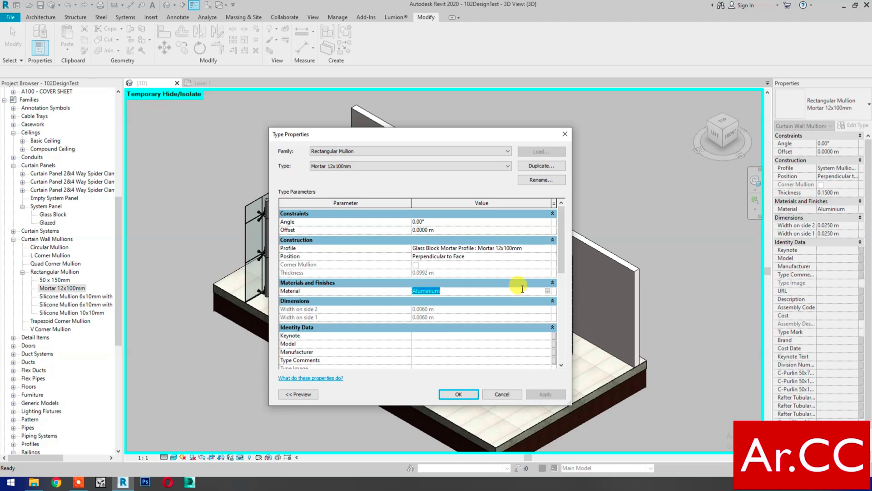
left_click(549, 292)
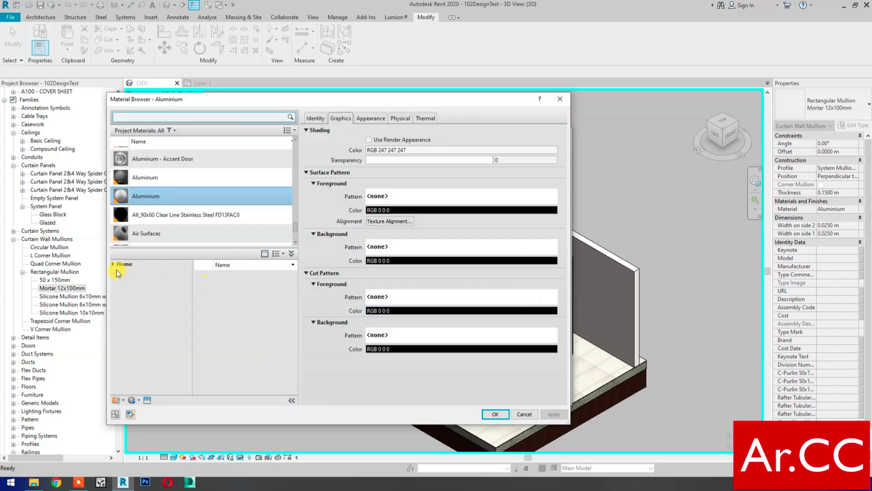
left_click(116, 264)
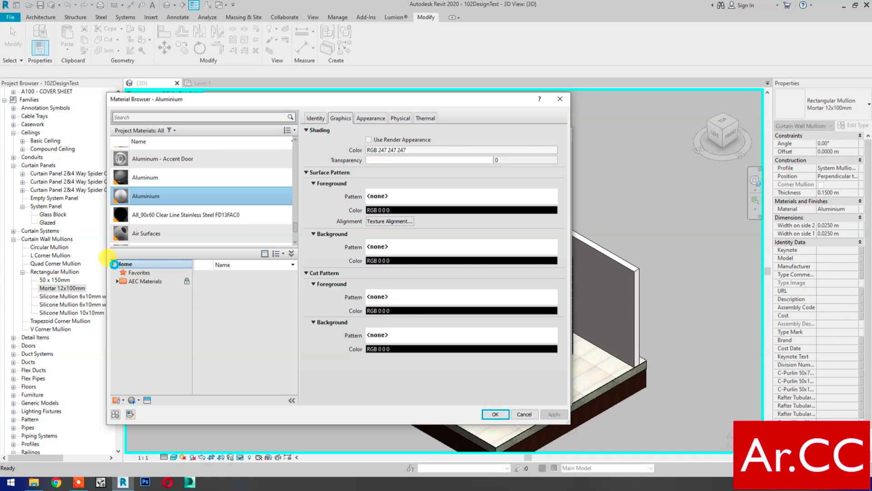
left_click(114, 281)
left_click(114, 281)
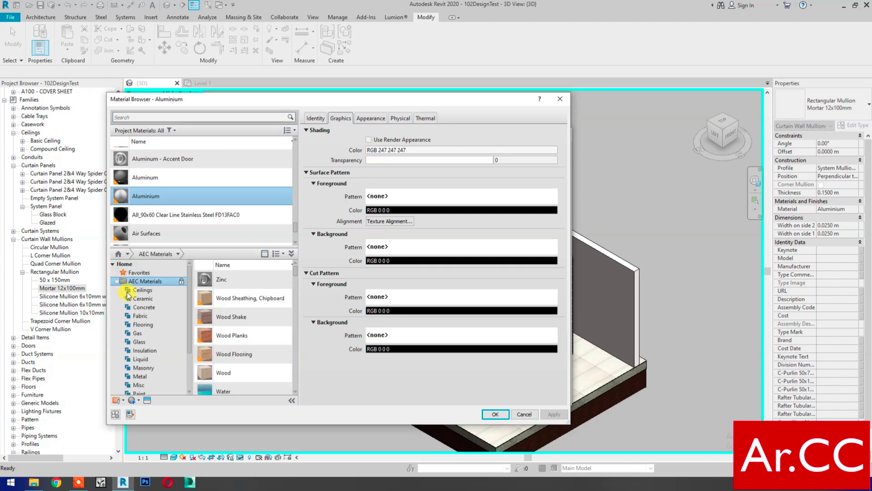
scroll(146, 375, "down", 1)
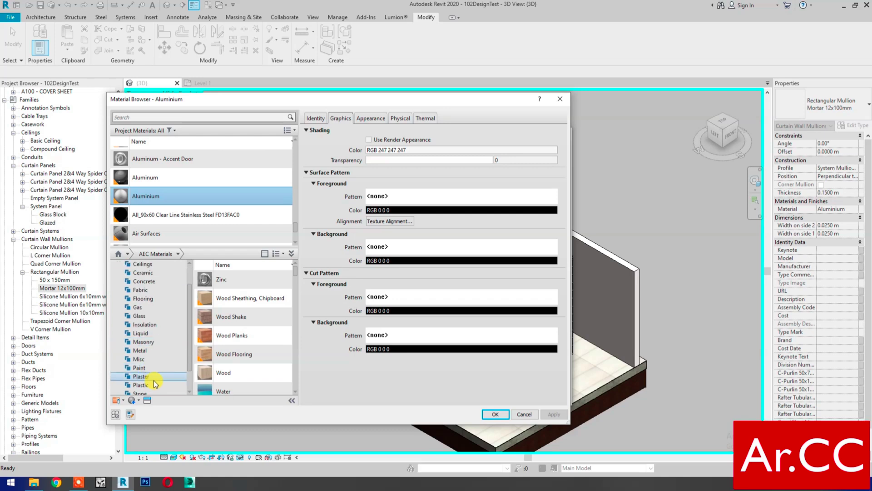
left_click(147, 377)
mouse_move(245, 354)
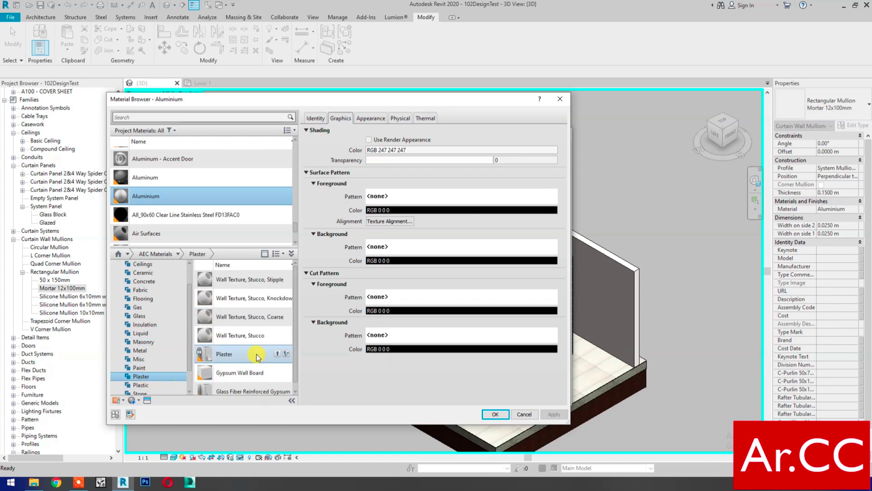
left_click(279, 354)
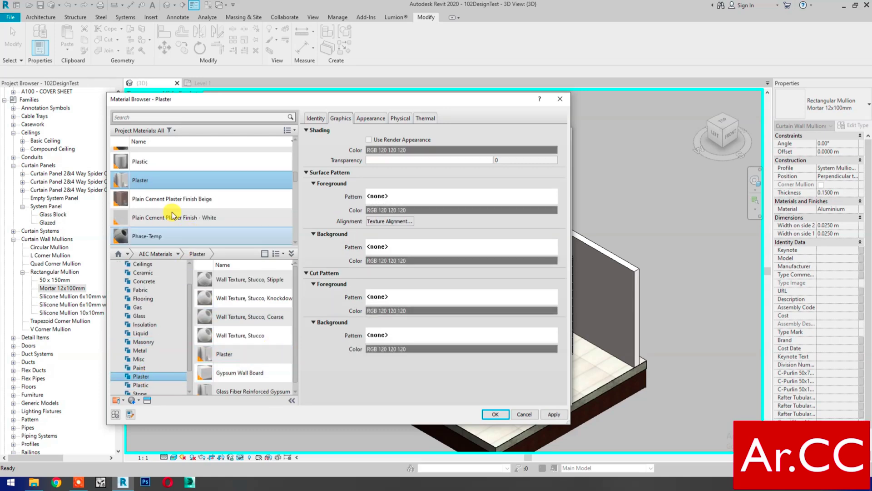
- Rename the material 'Plaster - Glass Mortar', assign it to the mullion, and confirm
right_click(160, 183)
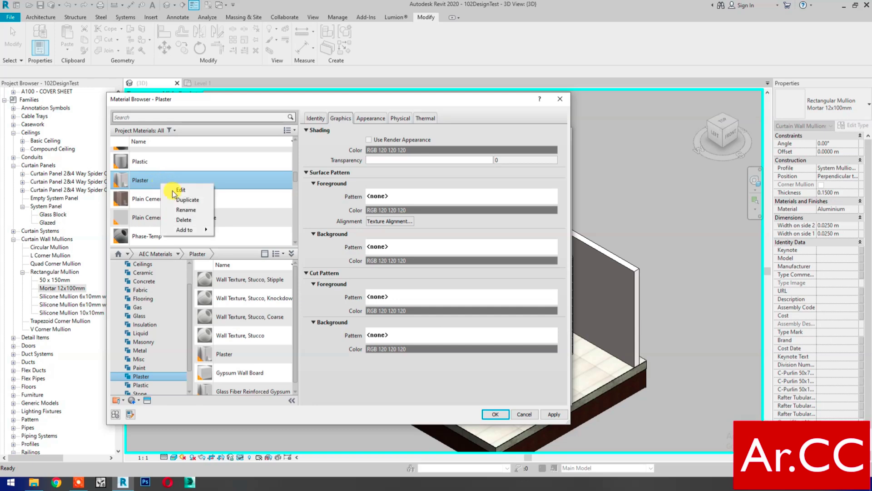
left_click(187, 211)
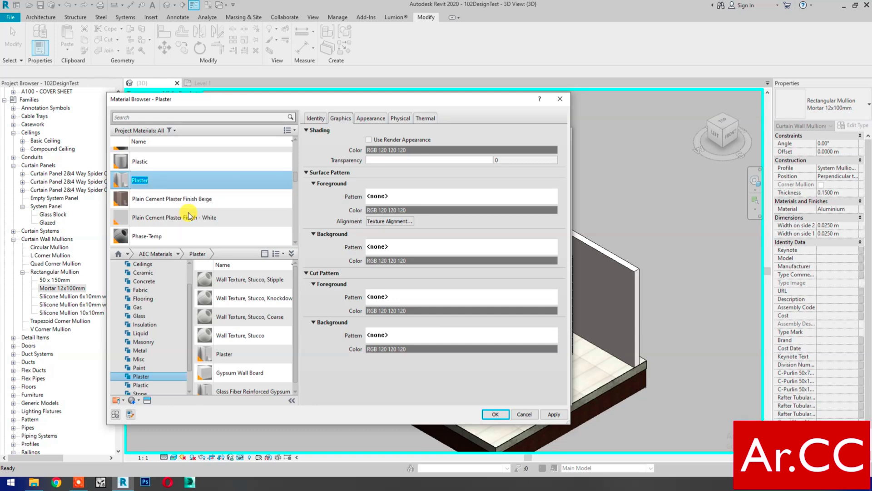
key("End")
type("-")
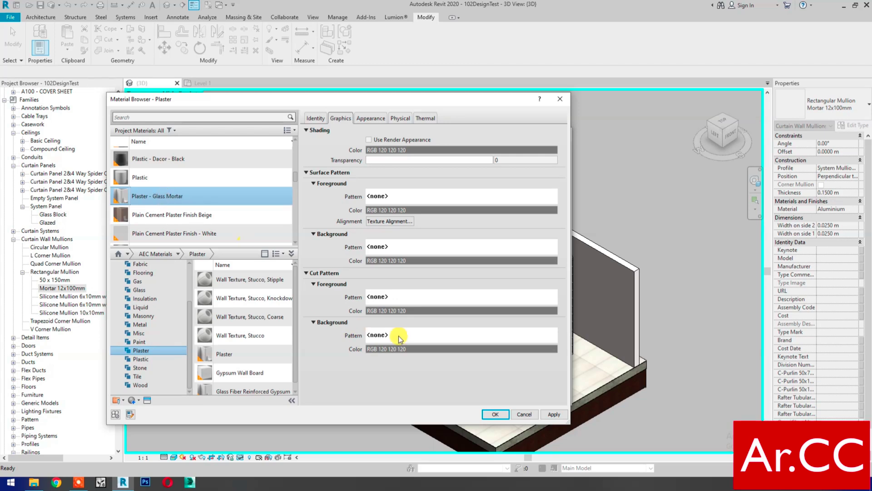
left_click(557, 415)
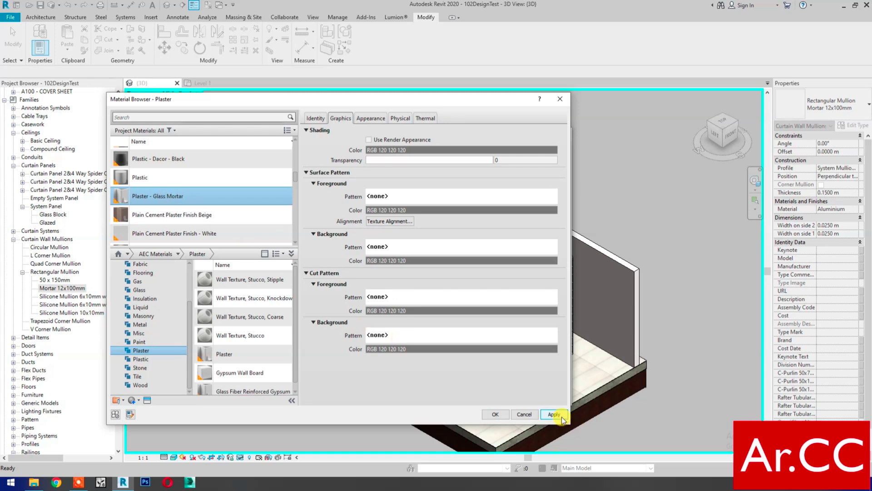
left_click(497, 414)
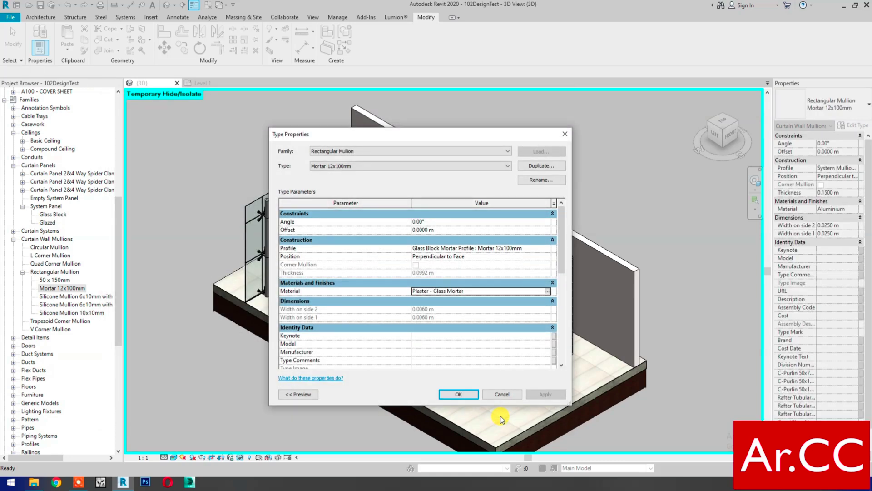
left_click(468, 399)
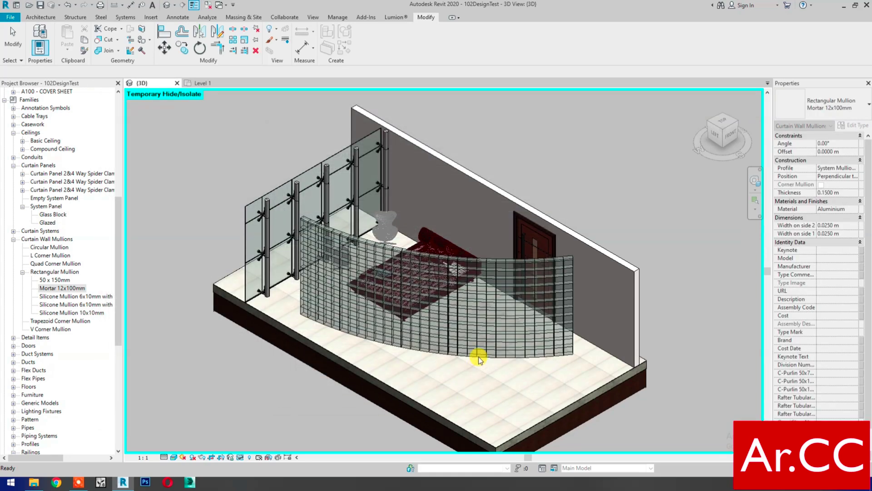
scroll(475, 355, "up", 3)
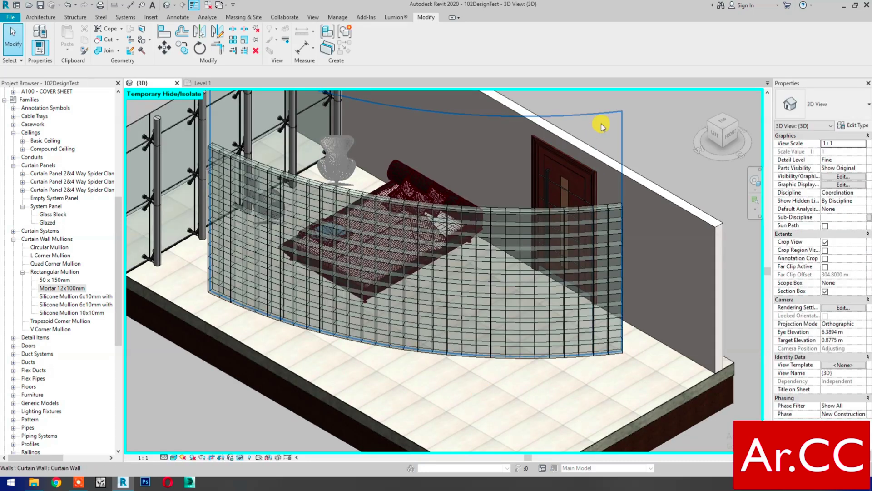
- Set vertical Interior, Border 1 and Border 2 mullions to Rectangular Mullion : Mortar 12x100mm
left_click(609, 146)
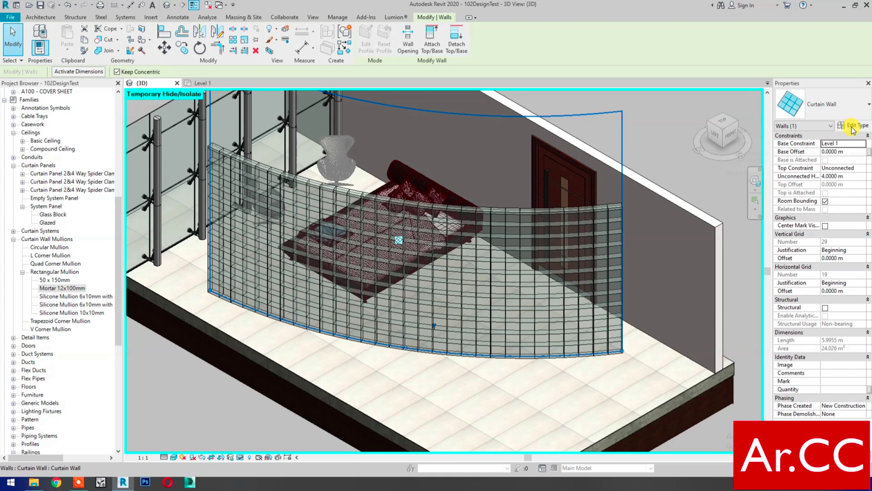
left_click(852, 128)
scroll(474, 341, "down", 2)
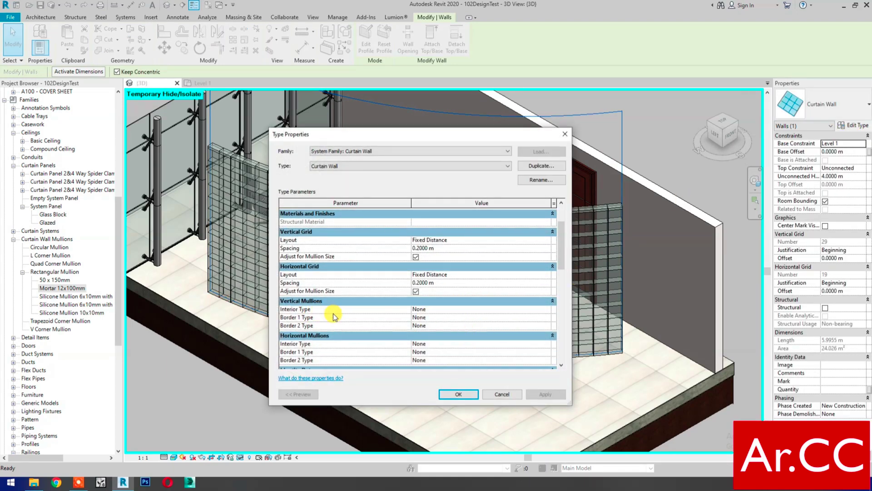
left_click(549, 311)
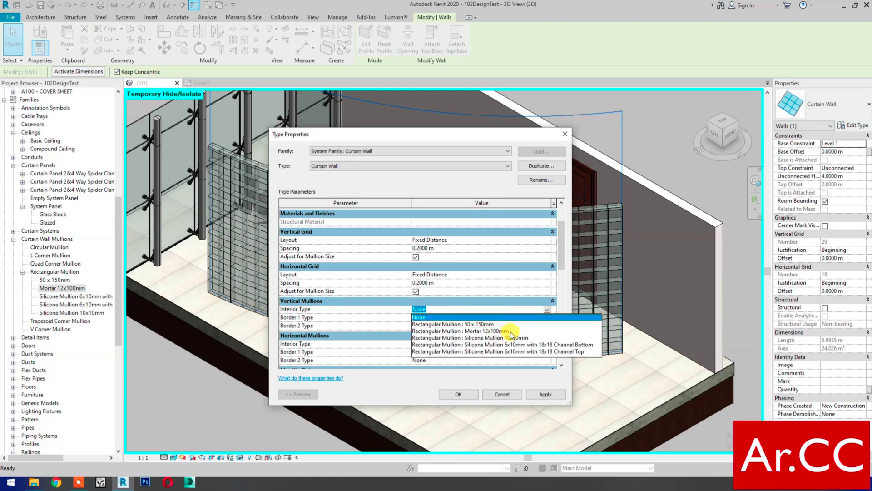
left_click(484, 331)
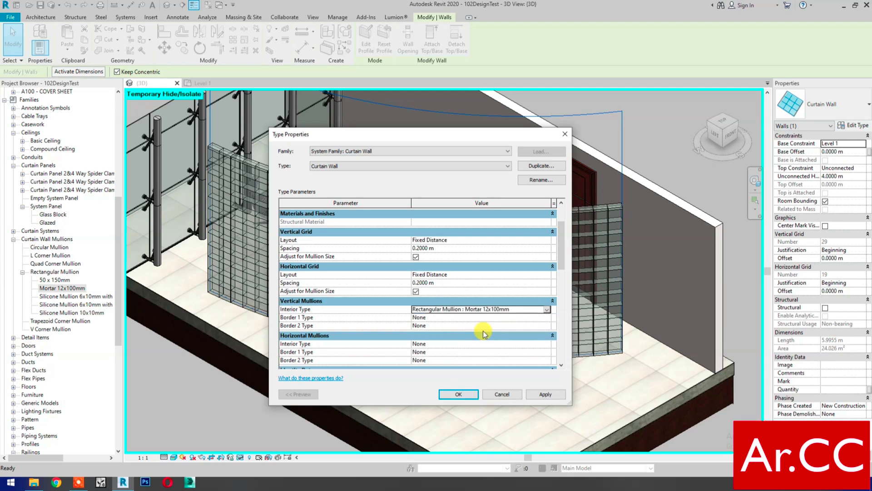
left_click(548, 319)
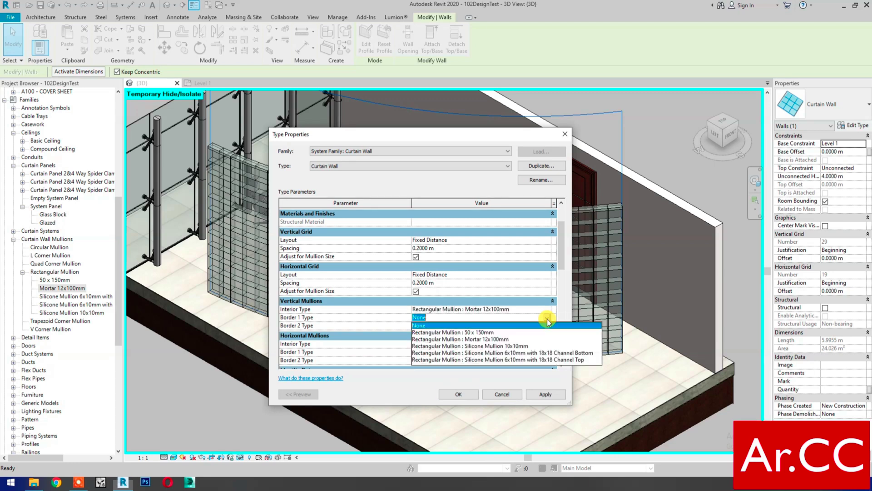
left_click(517, 339)
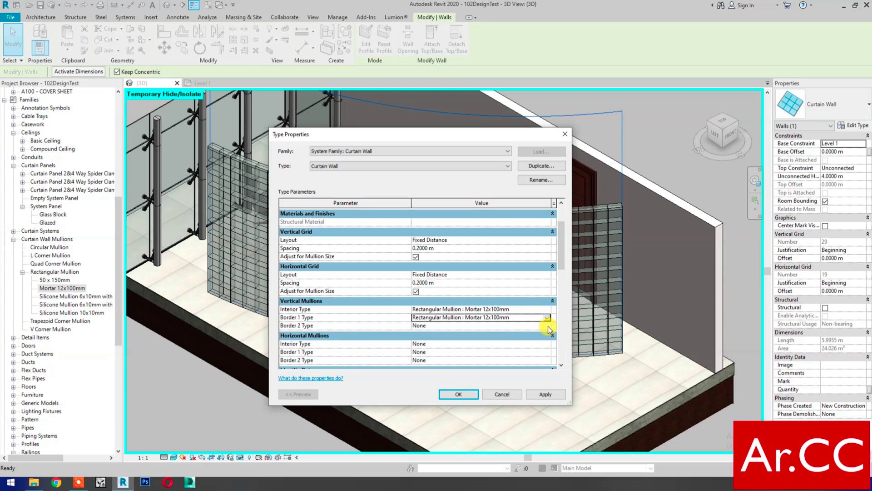
left_click(548, 326)
left_click(513, 349)
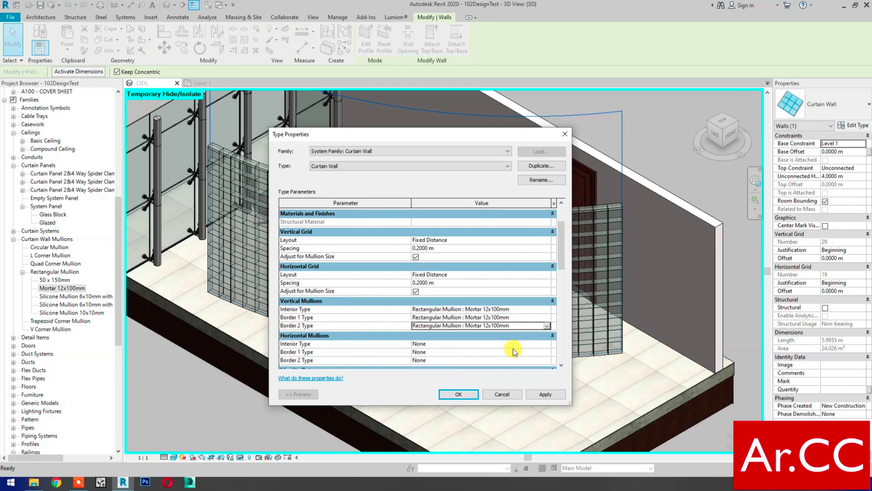
- Set horizontal Interior, Border 1 and Border 2 mullions to Mortar 12x100mm and apply
left_click(548, 344)
left_click(486, 366)
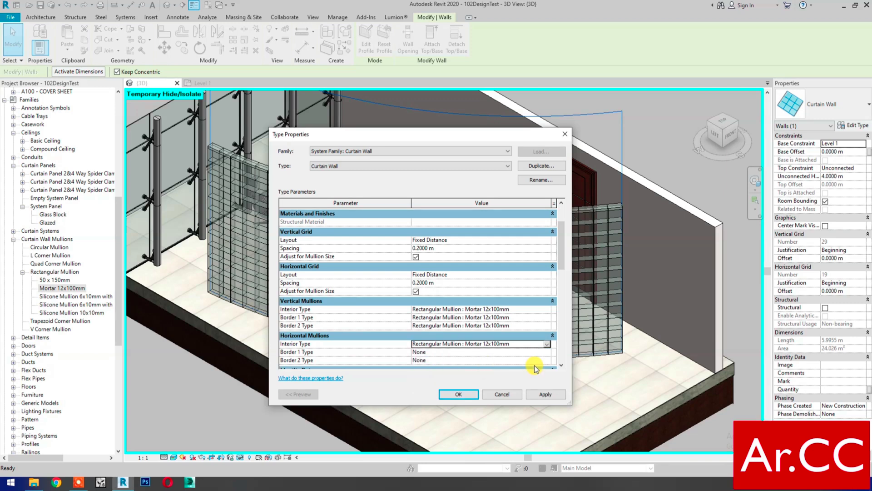
left_click(547, 352)
left_click(547, 352)
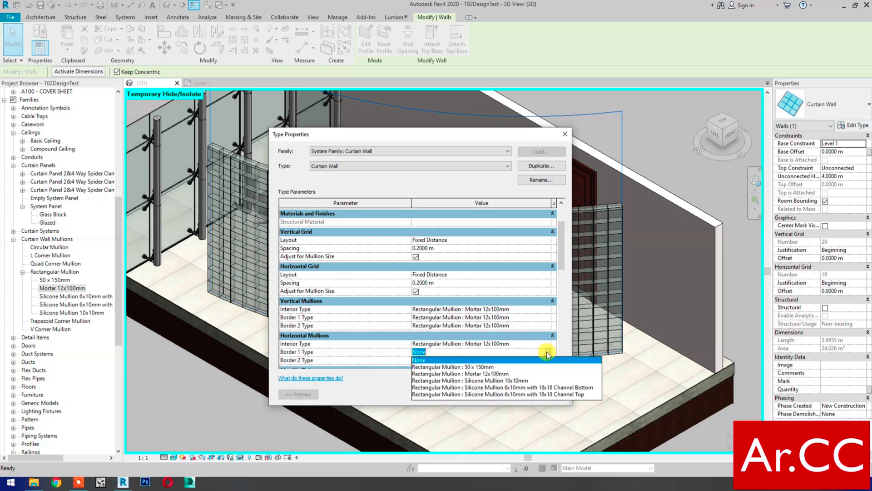
left_click(498, 375)
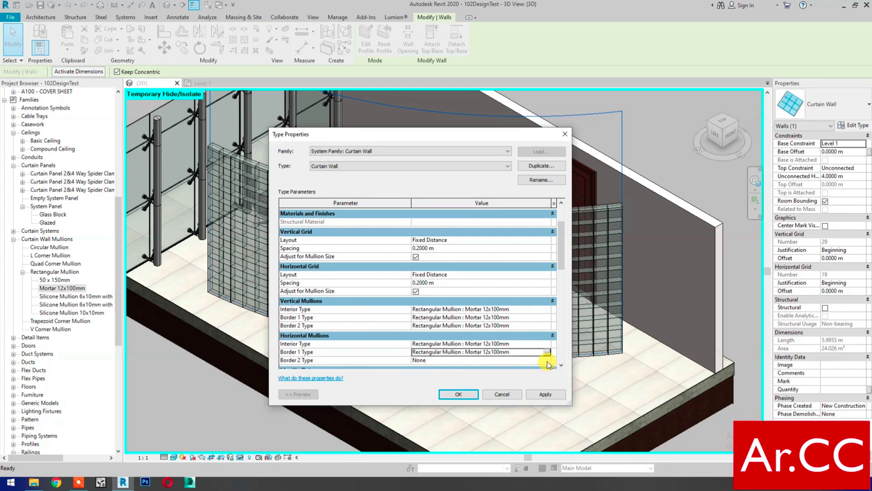
left_click(547, 362)
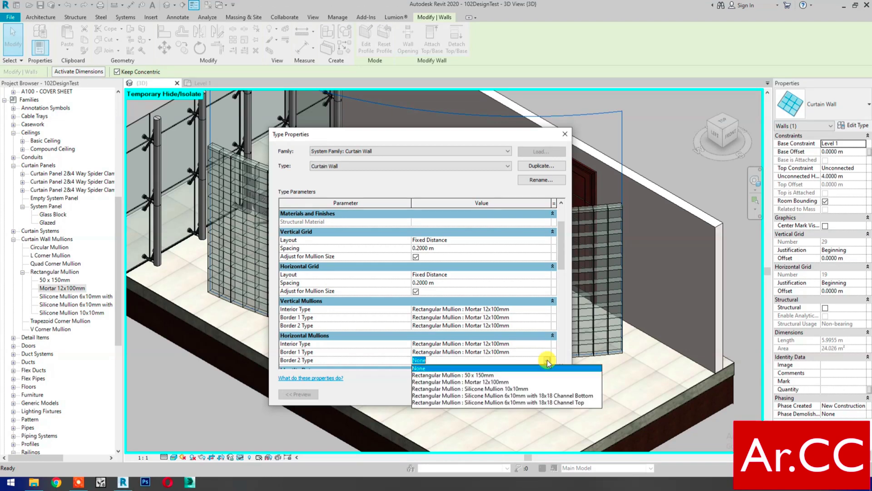
left_click(501, 384)
scroll(507, 348, "down", 3)
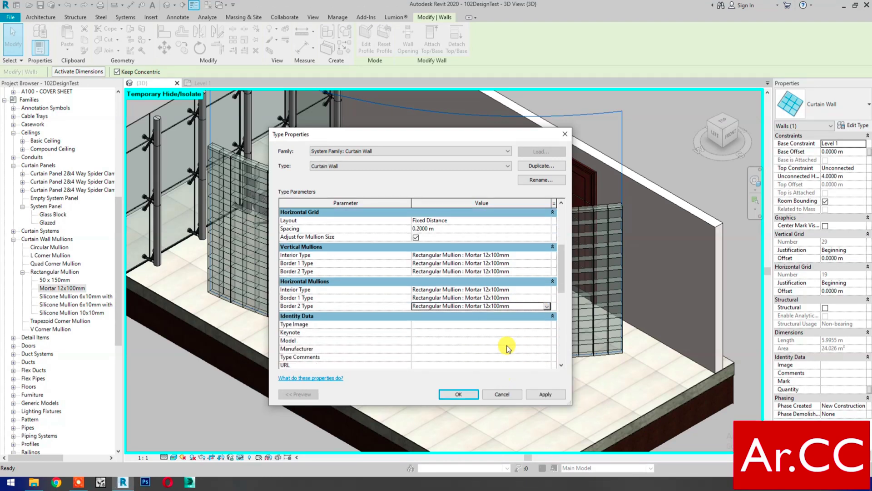
left_click(543, 396)
left_click(543, 394)
left_click(454, 394)
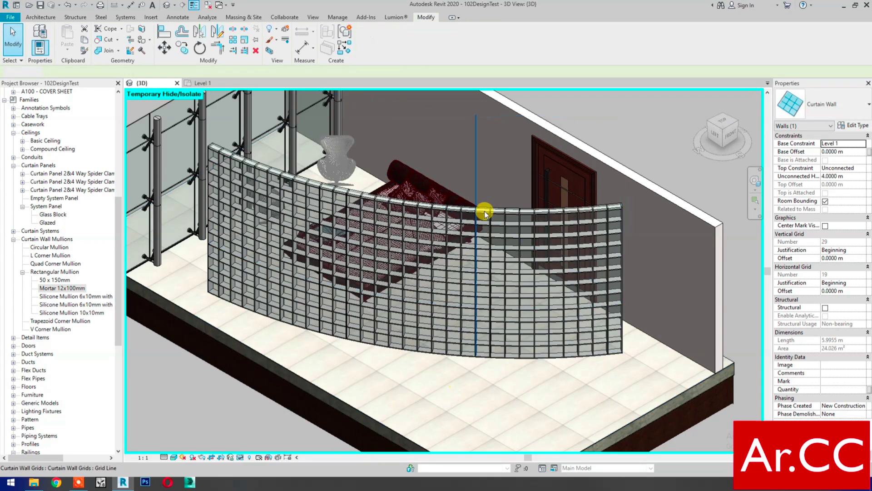
key("Escape")
scroll(484, 212, "up", 5)
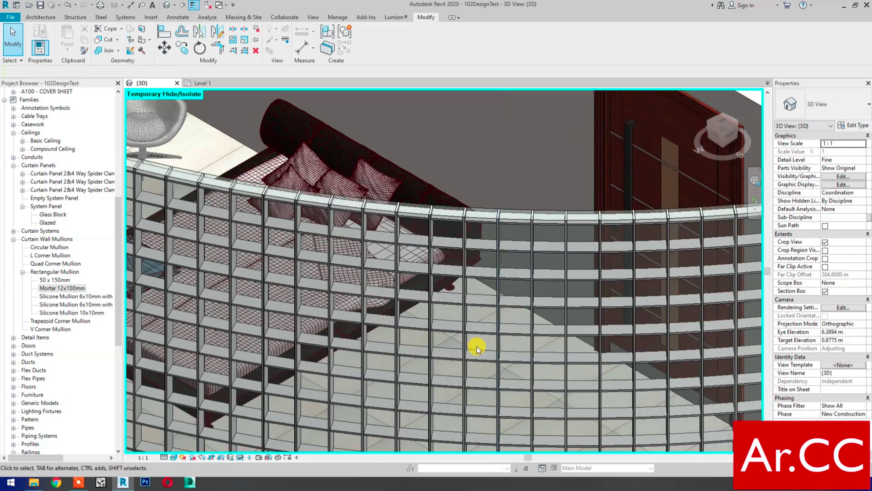
scroll(477, 346, "down", 3)
scroll(476, 347, "down", 3)
scroll(477, 346, "down", 2)
middle_click_drag(477, 349, 530, 267)
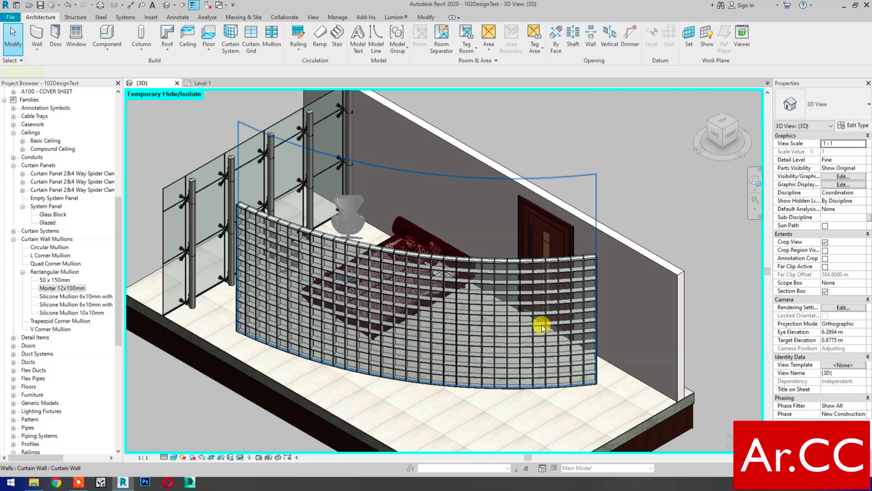
- Rename the curved wall's type to 'Glass Block', enable Automatically Embed, and apply
left_click(540, 327)
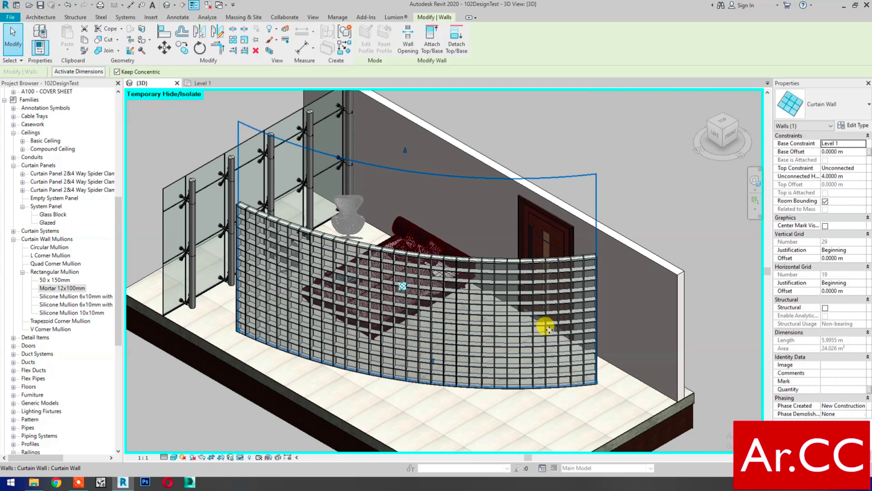
left_click(853, 127)
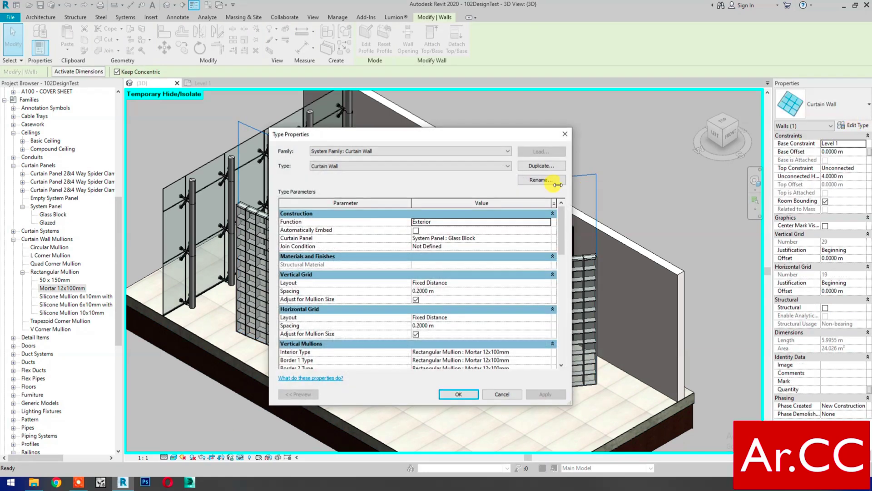
left_click(539, 180)
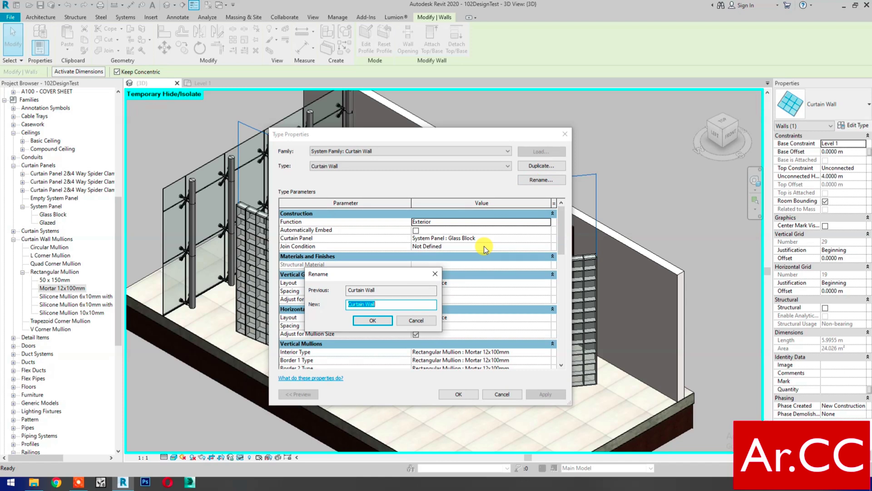
type("Glass Block")
left_click(373, 321)
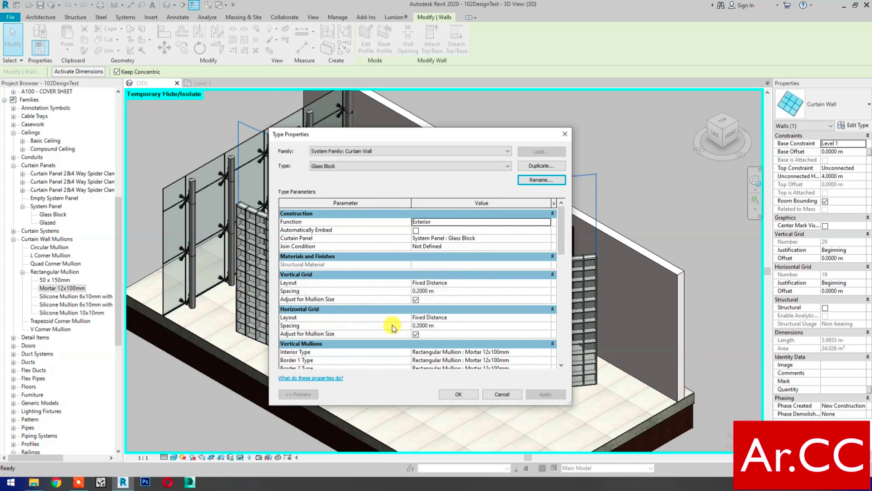
left_click(416, 232)
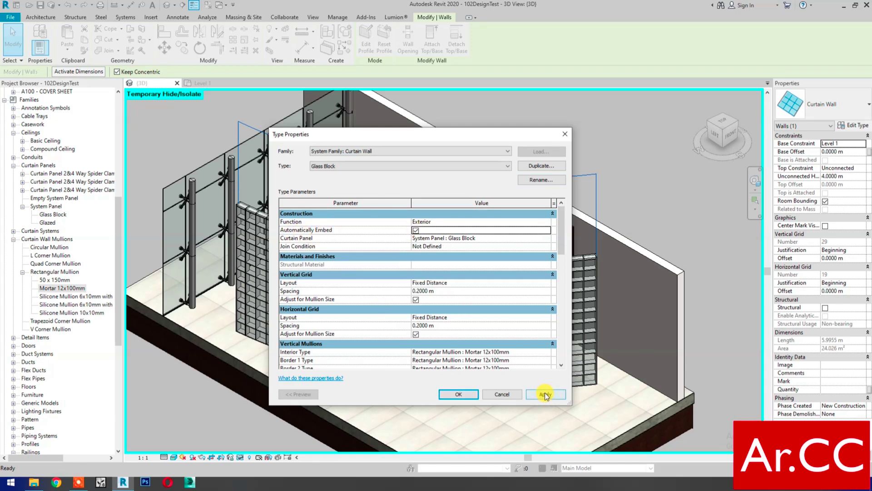
left_click(545, 394)
left_click(463, 394)
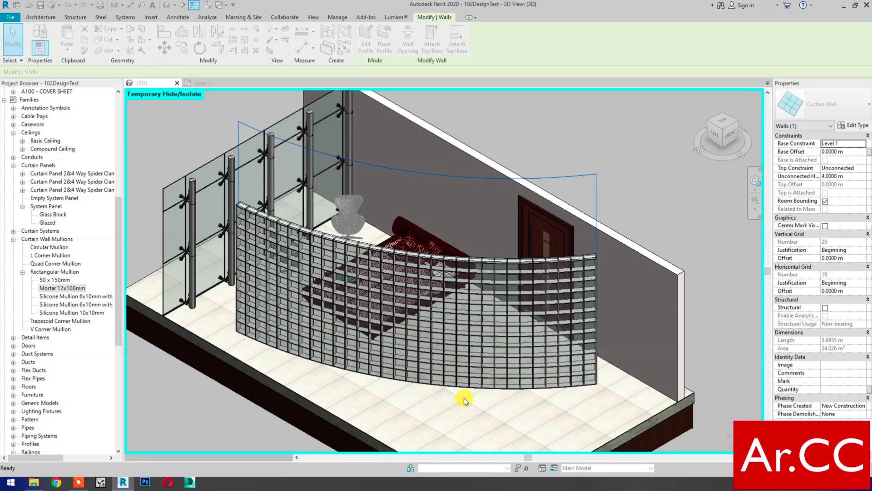
- In the Level 1 plan, draw a straight Glass Block wall from below the bed to above it
left_click(213, 84)
scroll(426, 349, "down", 3)
middle_click_drag(425, 348, 415, 403)
scroll(452, 273, "up", 2)
middle_click_drag(458, 300, 460, 315)
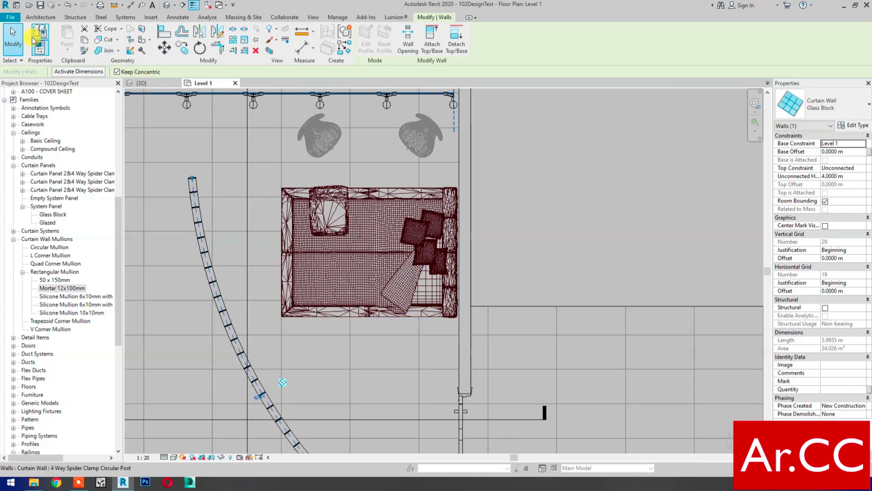
left_click(34, 17)
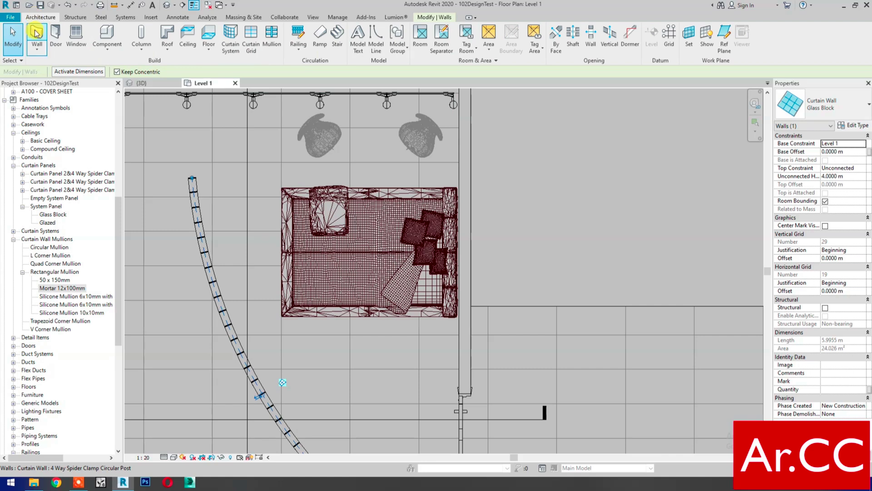
left_click(37, 35)
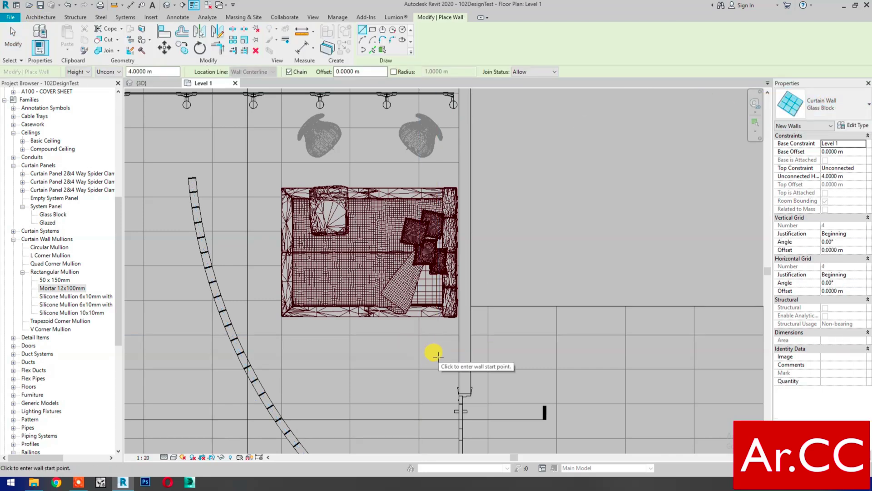
left_click(438, 354)
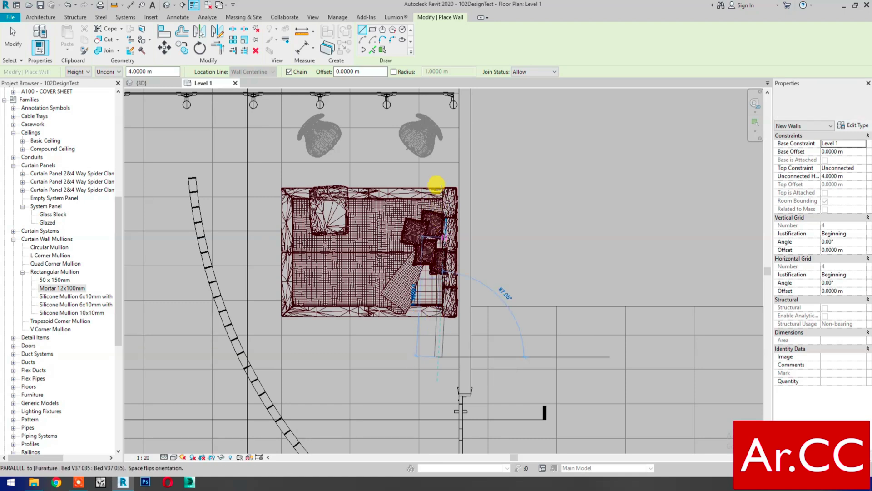
left_click(434, 165)
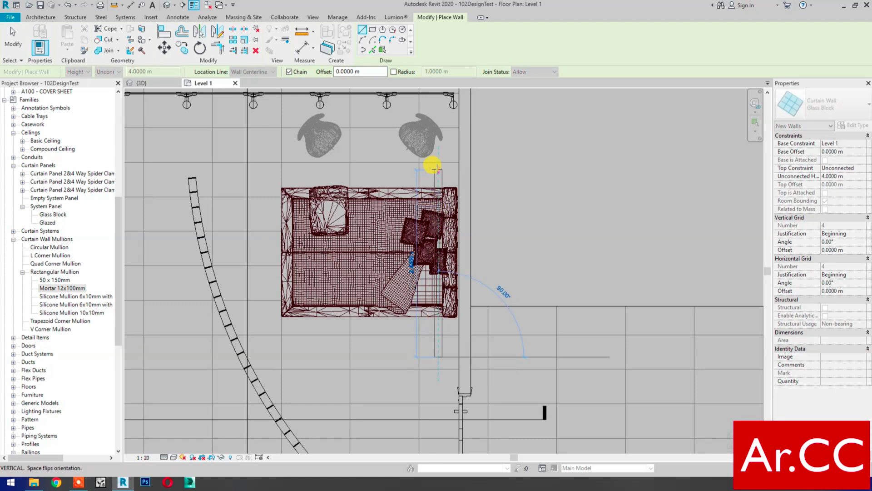
left_click(434, 165)
key("Escape")
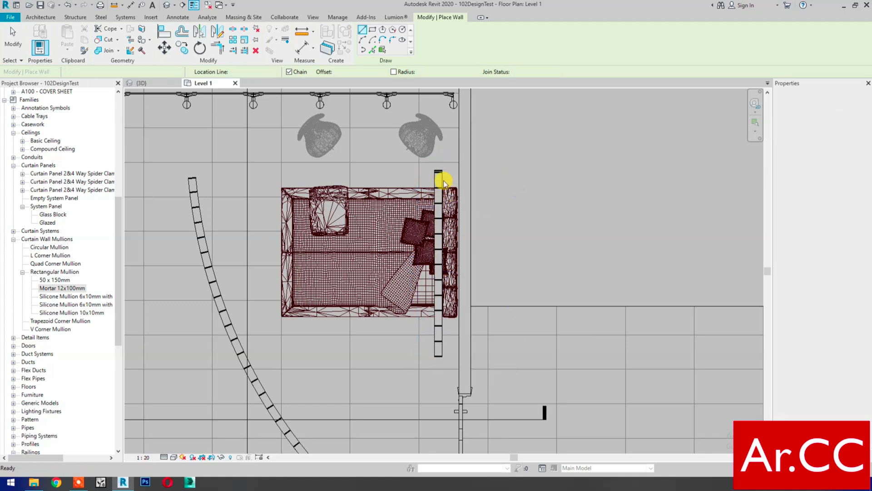
key("Escape")
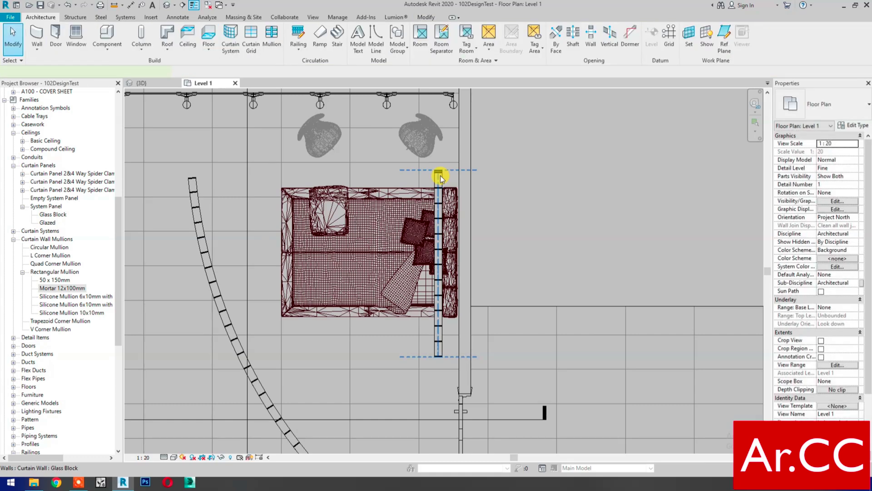
- Give the new glass block wall a 1 m Base Offset and 2 m Unconnected Height
left_click(441, 175)
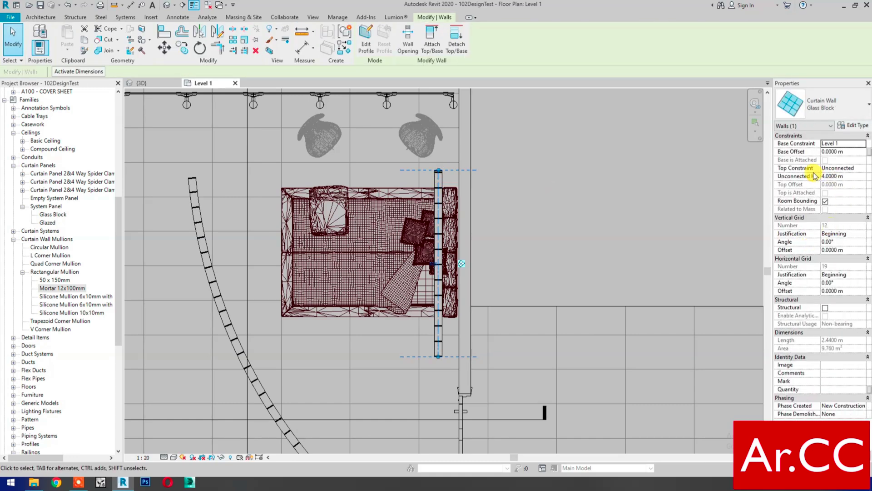
left_click(851, 152)
type("1")
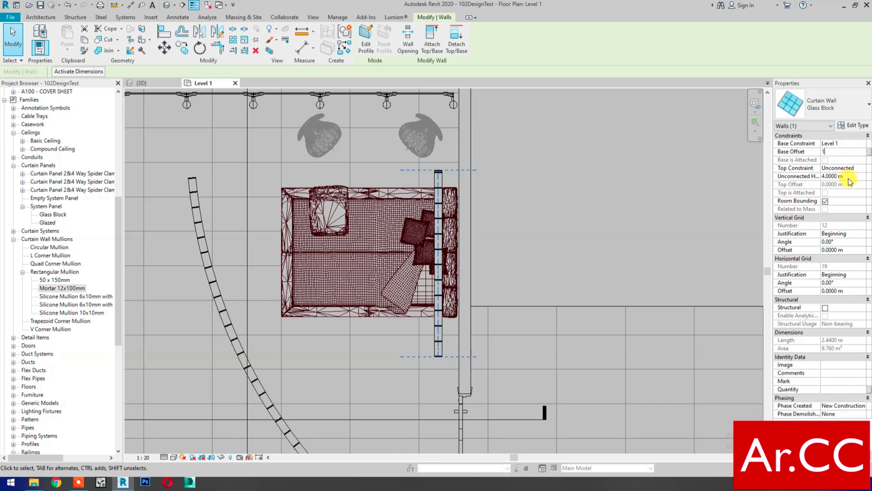
left_click(845, 176)
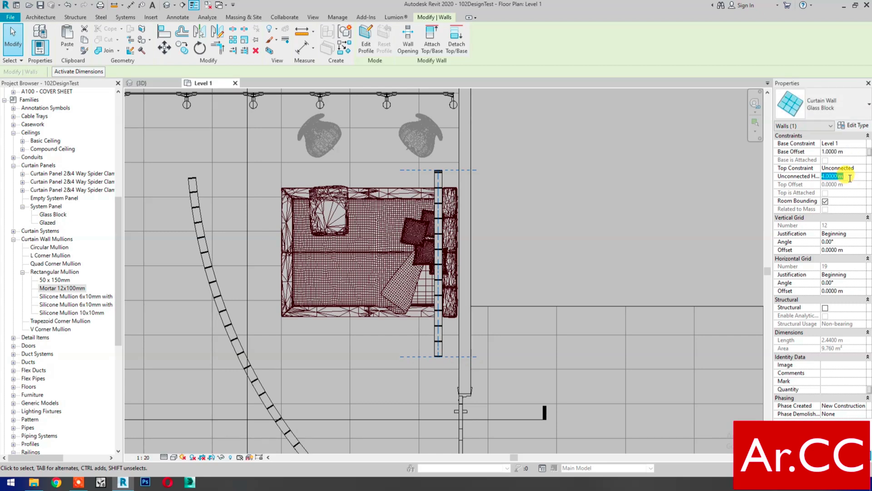
type("2")
key("Return")
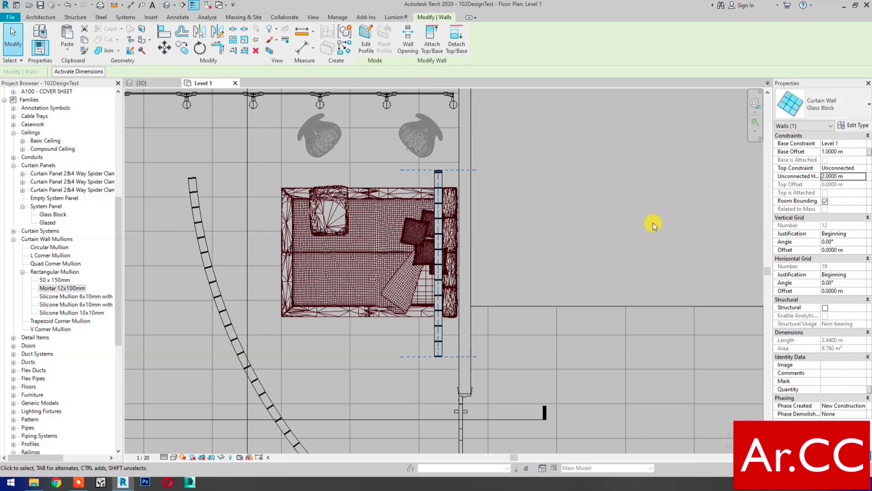
left_click(654, 223)
left_click(465, 144)
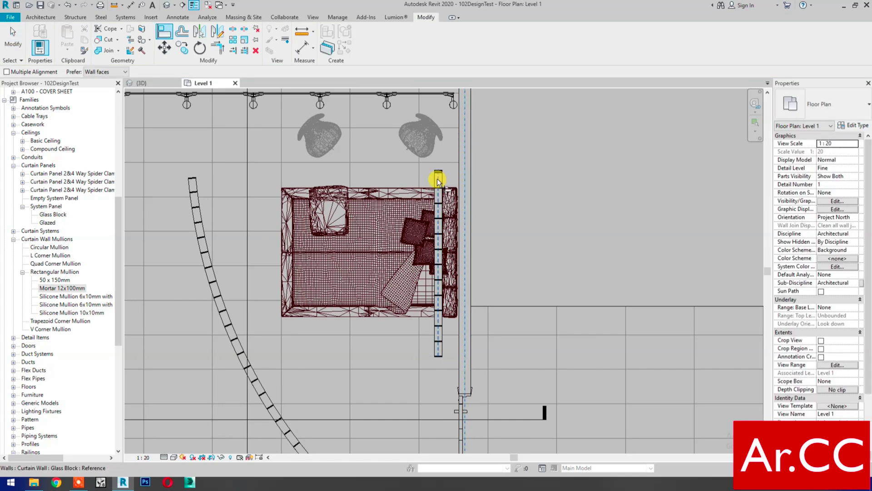
- Align the glass block wall flush to the concrete wall face, then orbit the 3D view
left_click(516, 186)
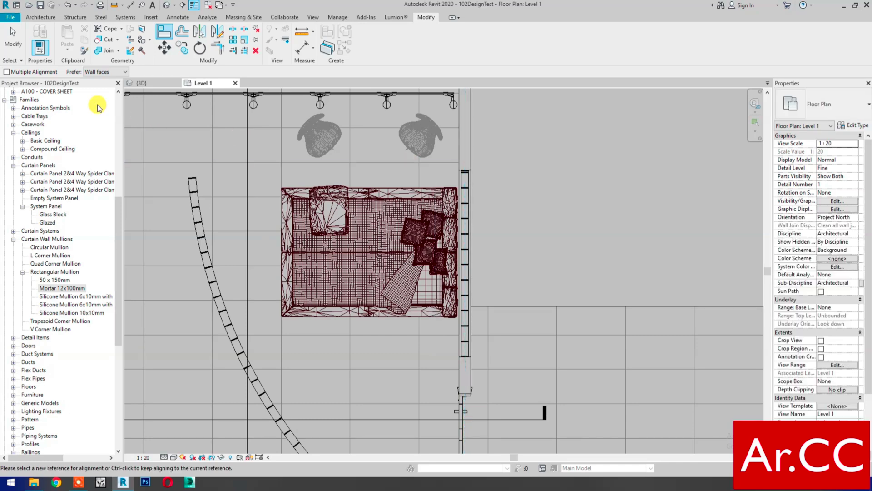
left_click(148, 87)
middle_click_drag(424, 400, 439, 409, "shift")
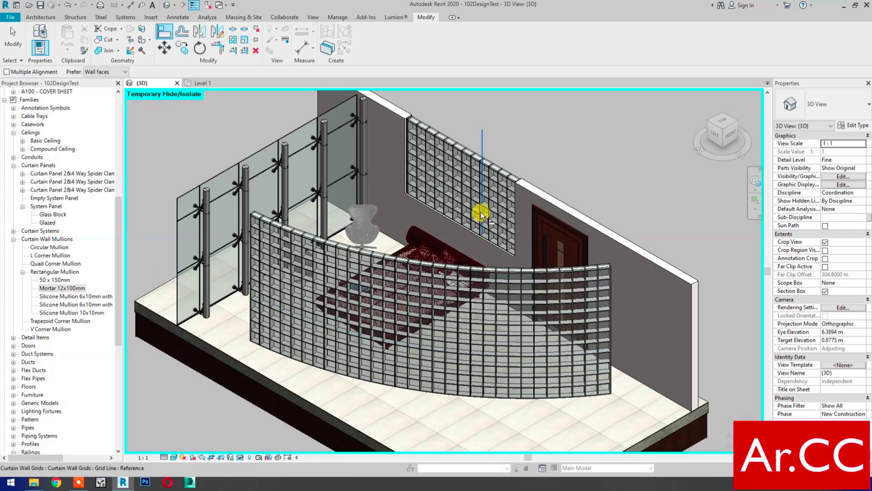
key("Escape")
key("Escape")
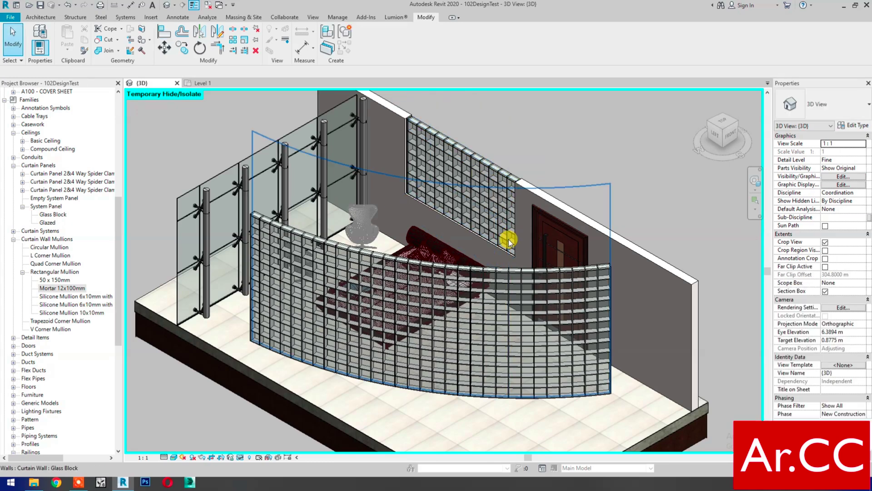